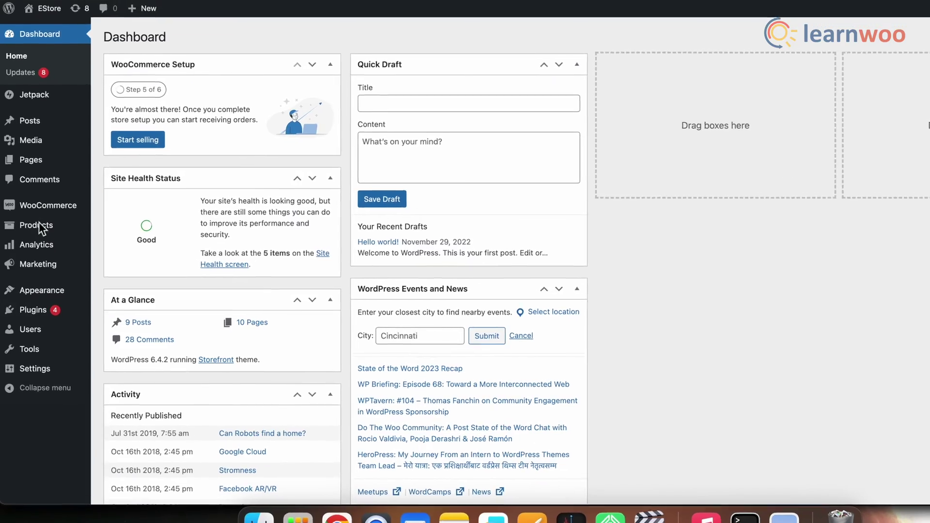
Step: Install and activate the Elementor Website Builder plugin, then search for and install ShopLentor
{"action": "mouse_move", "coordinate": [36, 314]}
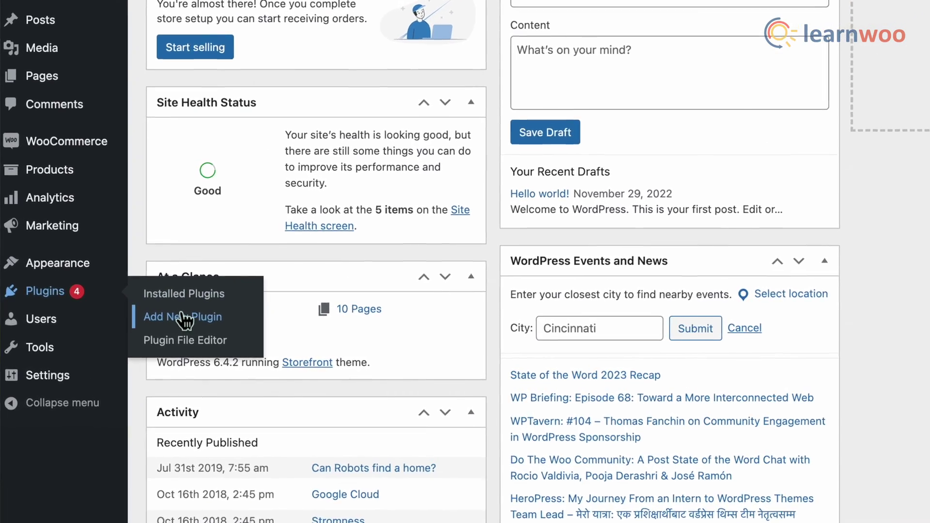
{"action": "left_click", "coordinate": [181, 318]}
{"action": "type", "text": "elementor"}
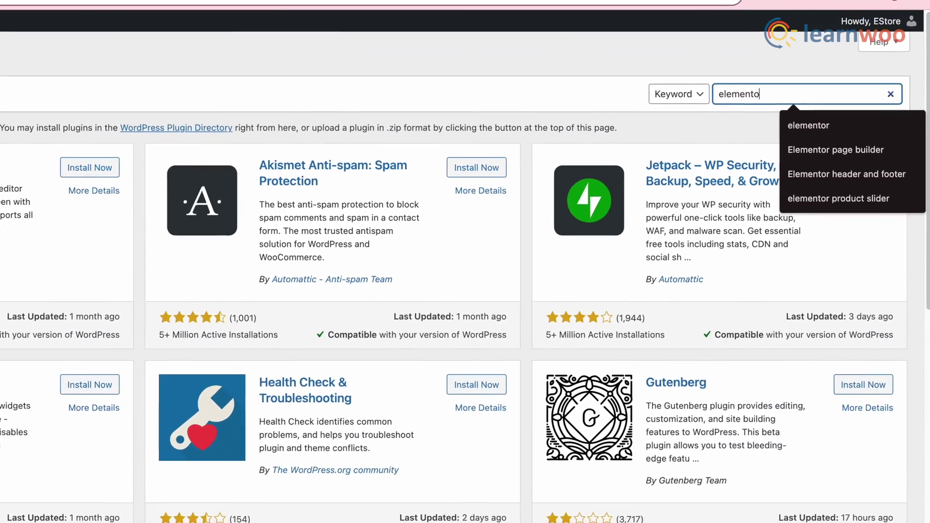
{"action": "key", "text": "Return"}
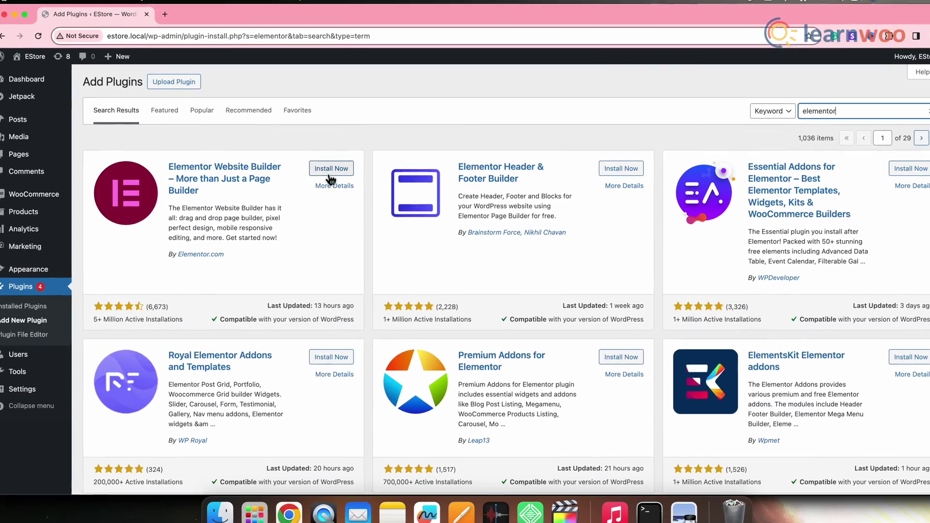
{"action": "left_click", "coordinate": [333, 169]}
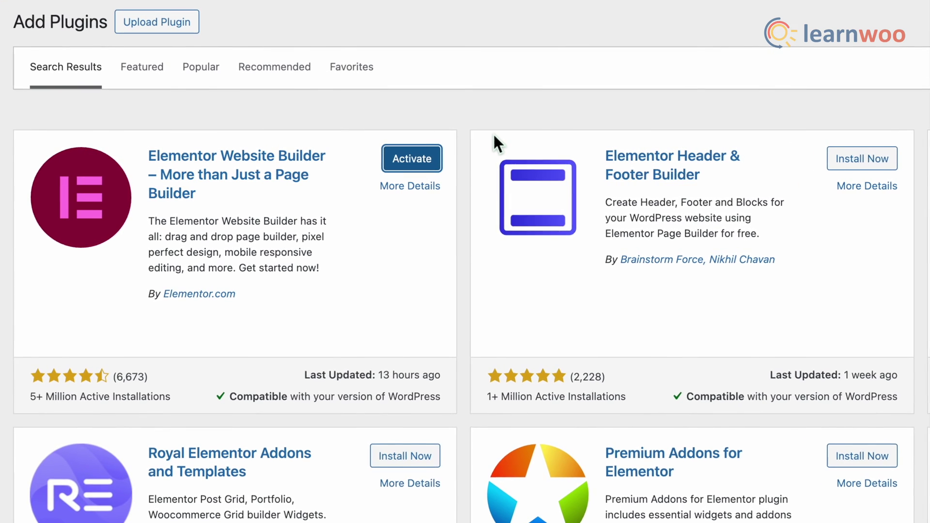
{"action": "left_click", "coordinate": [409, 159]}
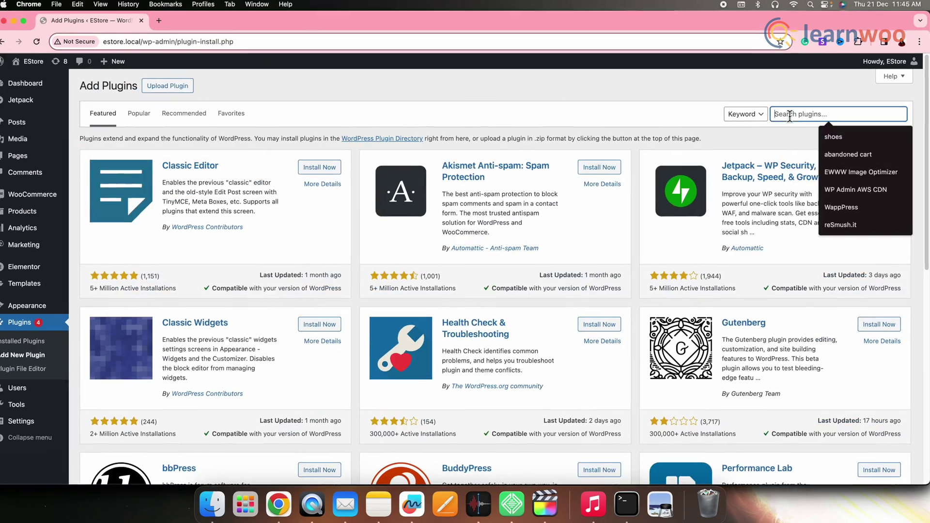
{"action": "type", "text": "shoplentor"}
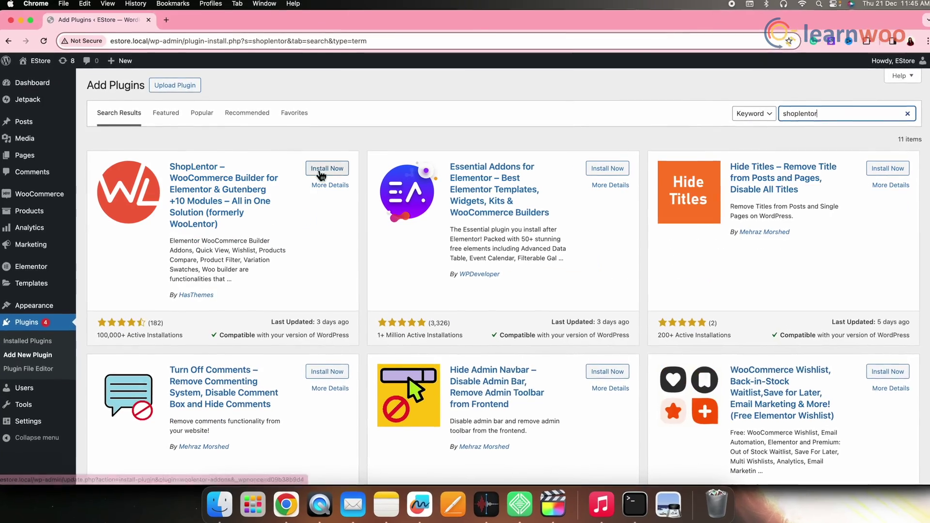
{"action": "left_click", "coordinate": [316, 173]}
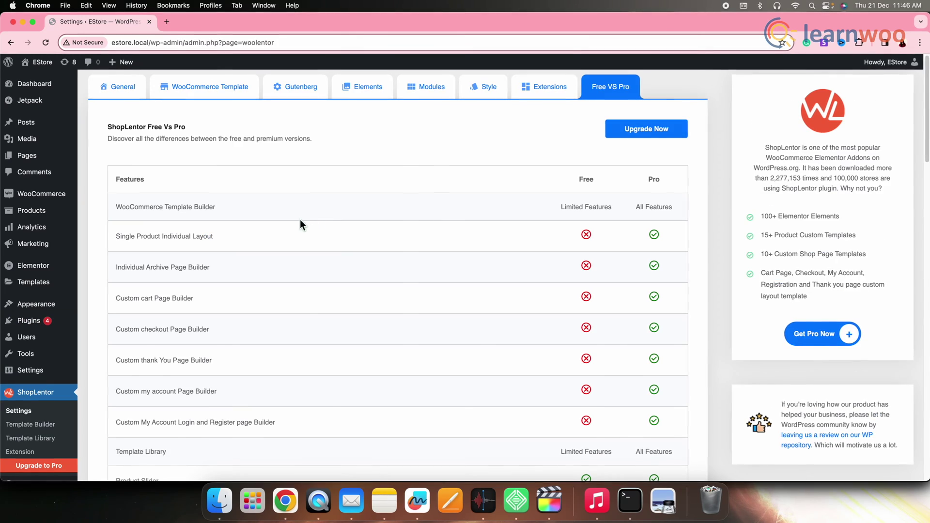
Step: Activate ShopLentor and open ShopLentor Settings on the Free VS Pro comparison
{"action": "mouse_move", "coordinate": [37, 91]}
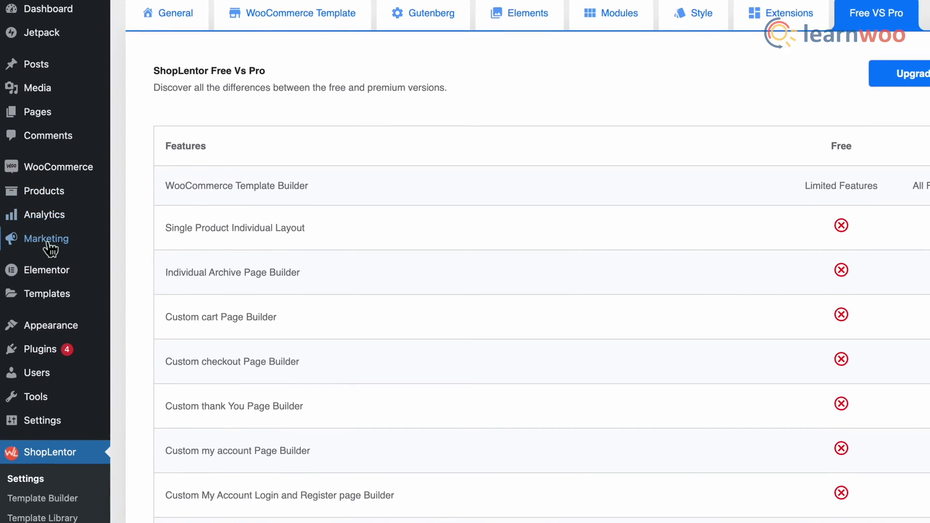
{"action": "mouse_move", "coordinate": [46, 295]}
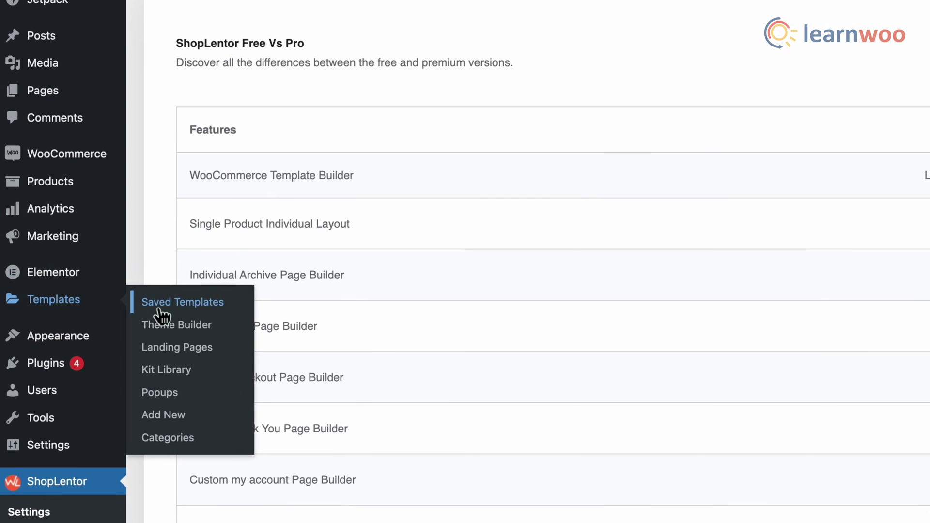
Step: Create a new Page-type saved template named 'Test-Shop-Page' and open it in Elementor
{"action": "left_click", "coordinate": [191, 310]}
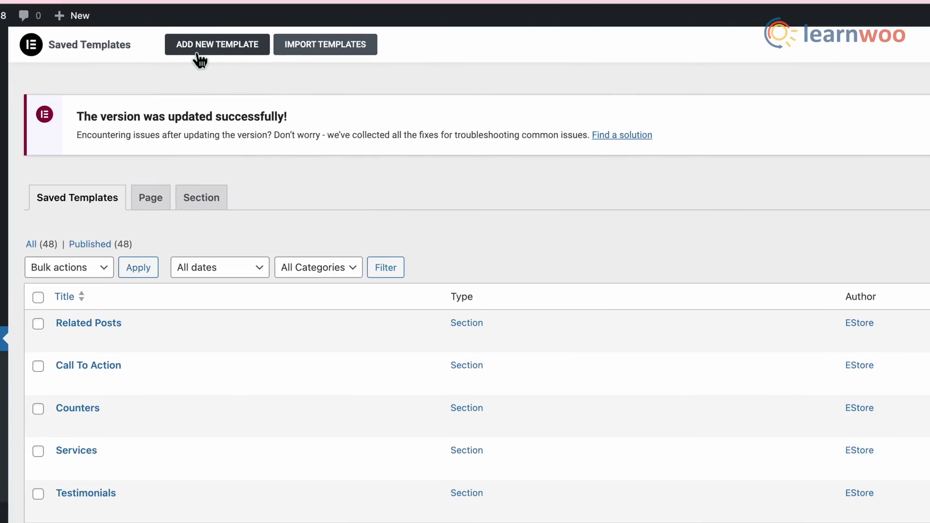
{"action": "left_click", "coordinate": [203, 81]}
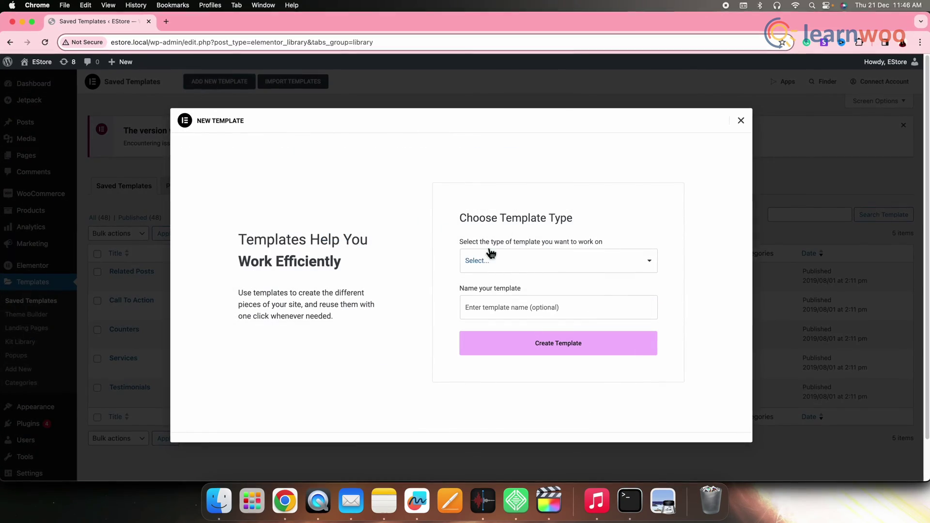
{"action": "left_click", "coordinate": [503, 260]}
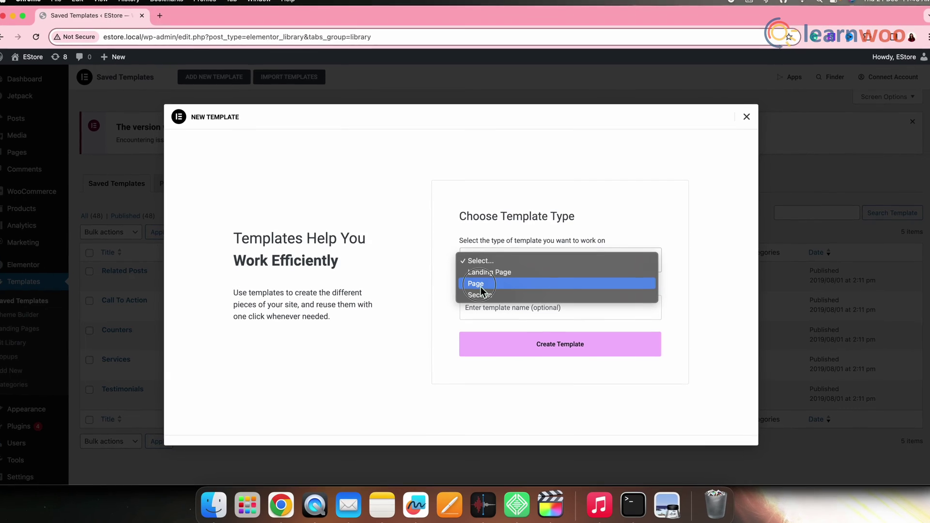
{"action": "left_click", "coordinate": [487, 284]}
{"action": "left_click", "coordinate": [478, 308]}
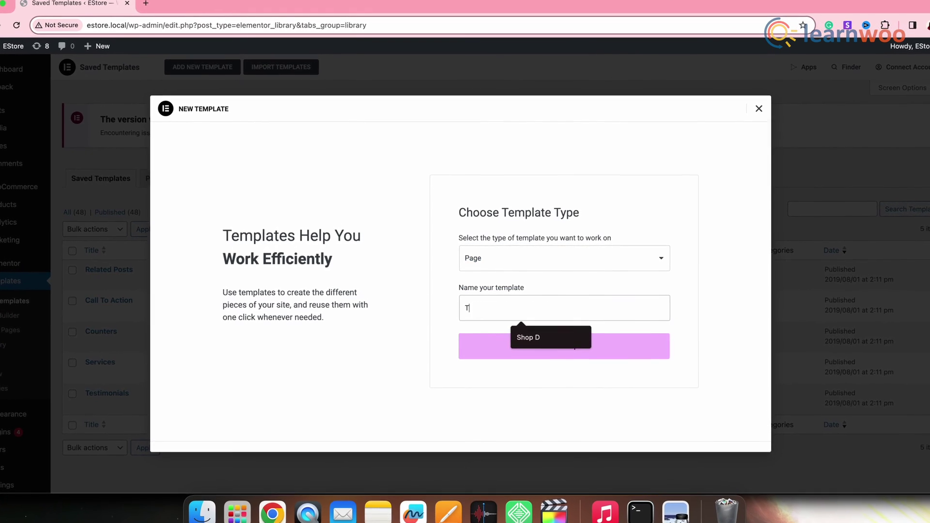
{"action": "type", "text": "Test-Shop"}
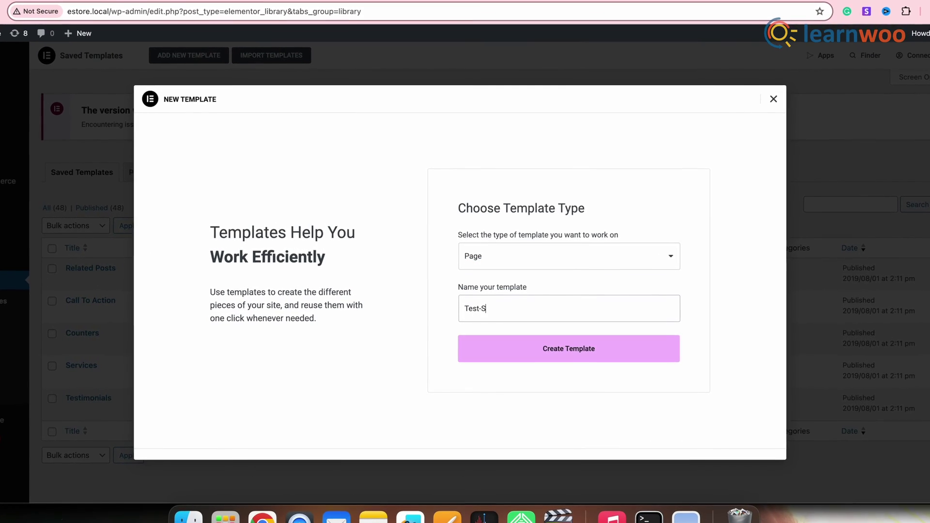
{"action": "type", "text": "-Page"}
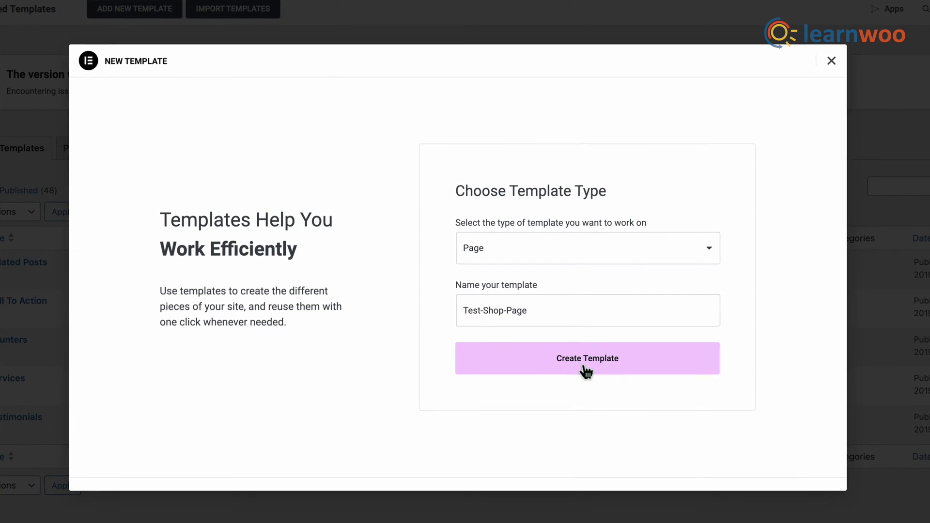
{"action": "left_click", "coordinate": [584, 369]}
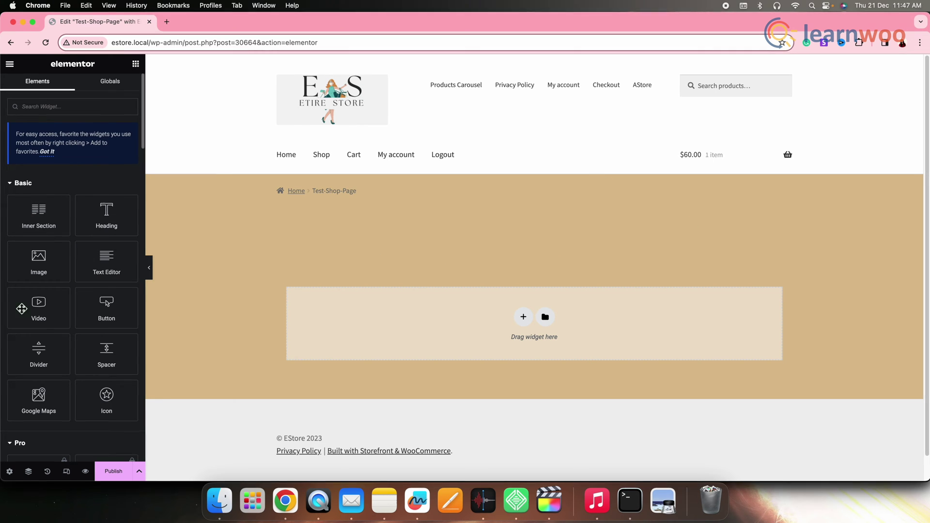
Step: Place the ShopLentor WL: Universal Product Layout widget onto the empty page
{"action": "scroll", "coordinate": [105, 293], "scroll_direction": "down", "scroll_amount": 5}
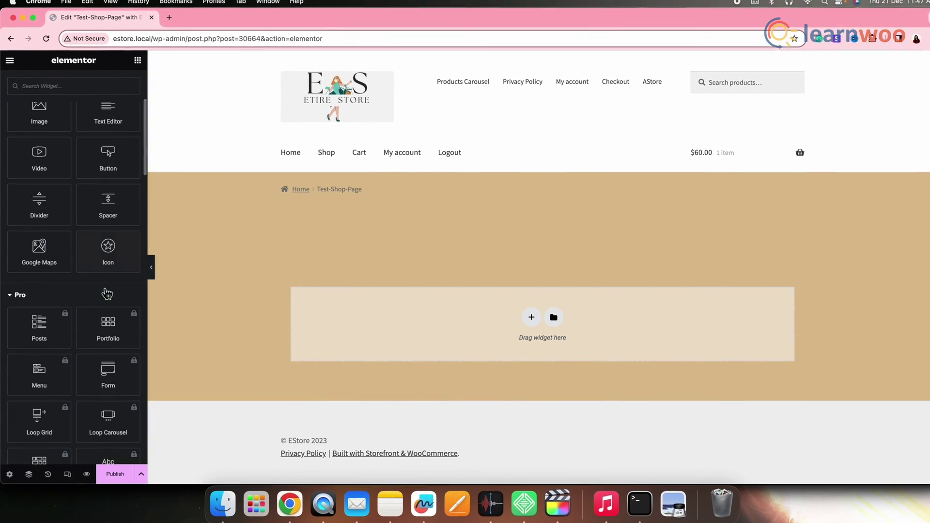
{"action": "scroll", "coordinate": [107, 293], "scroll_direction": "down", "scroll_amount": 15}
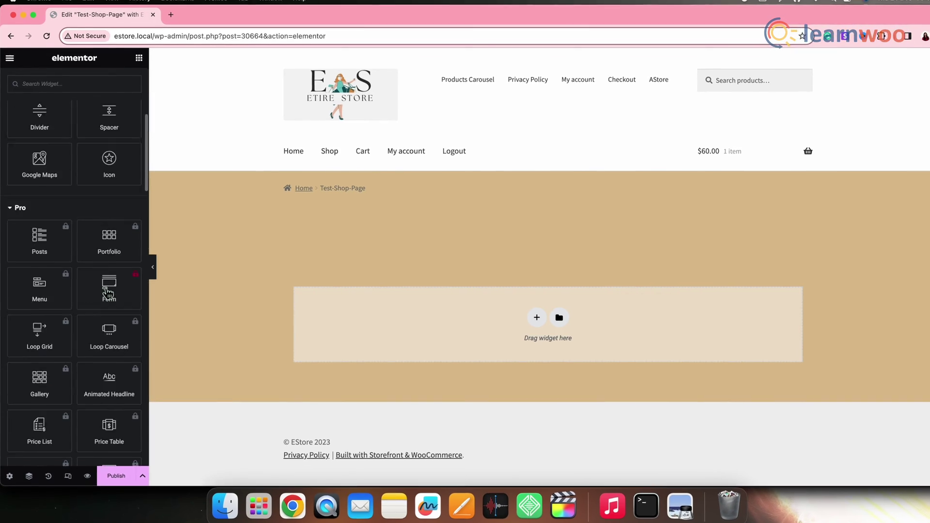
{"action": "scroll", "coordinate": [109, 288], "scroll_direction": "down", "scroll_amount": 10}
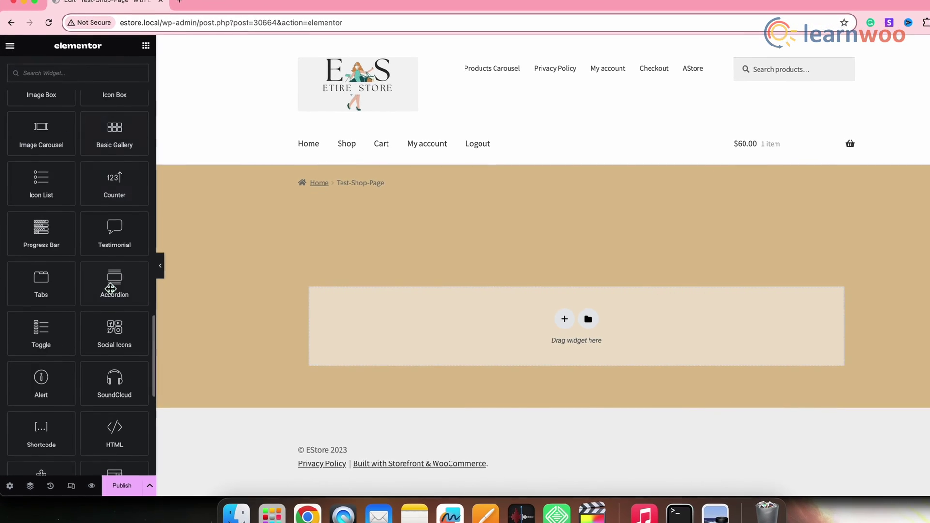
{"action": "scroll", "coordinate": [117, 294], "scroll_direction": "down", "scroll_amount": 3}
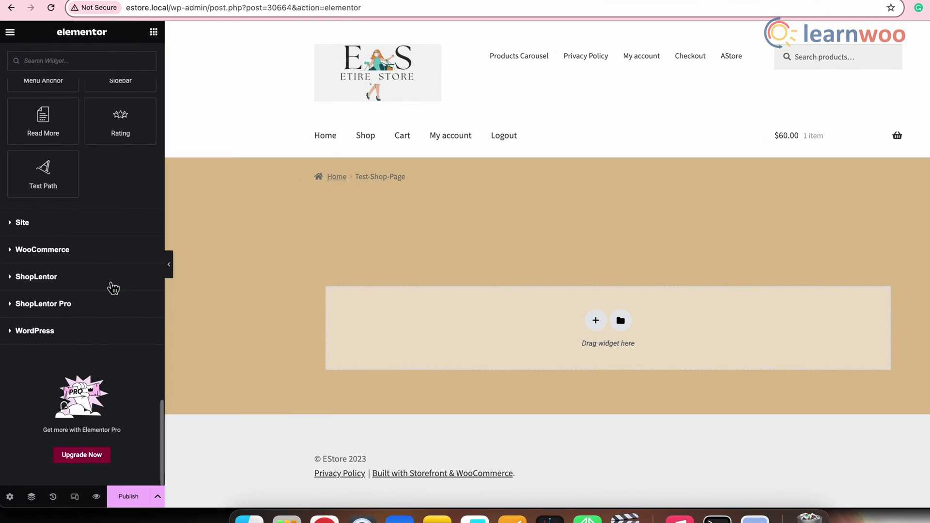
{"action": "left_click", "coordinate": [21, 287]}
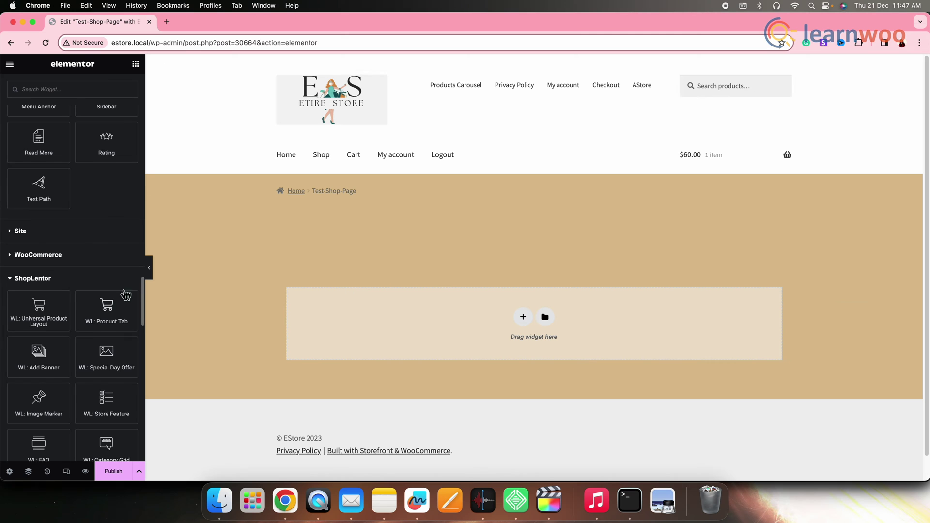
{"action": "scroll", "coordinate": [112, 286], "scroll_direction": "down", "scroll_amount": 5}
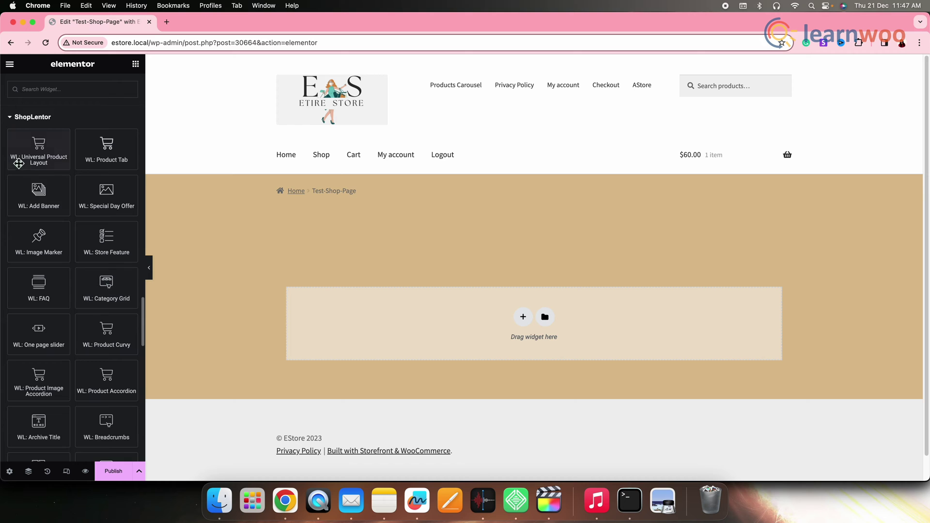
{"action": "left_click_drag", "start_coordinate": [38, 163], "coordinate": [500, 348]}
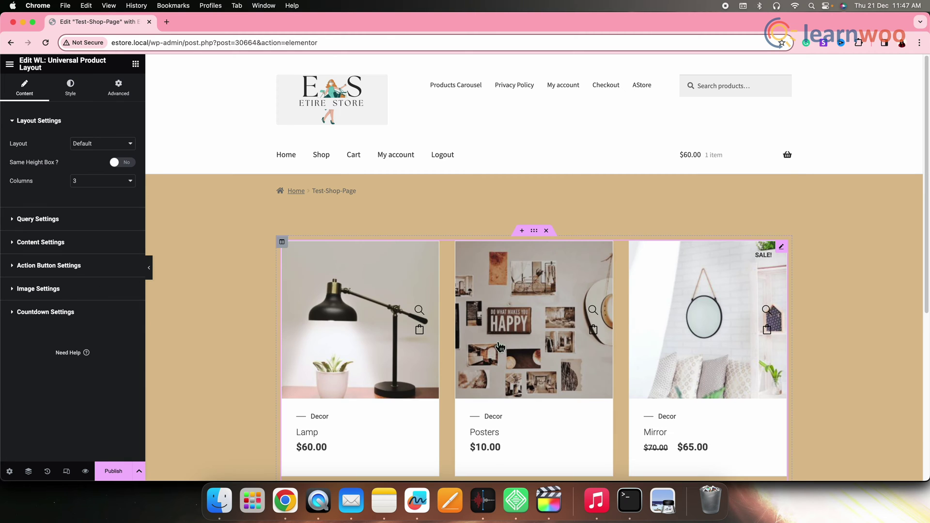
Step: Keep the Default product layout and 3 columns, leaving Same Height Box off
{"action": "scroll", "coordinate": [629, 358], "scroll_direction": "down", "scroll_amount": 3}
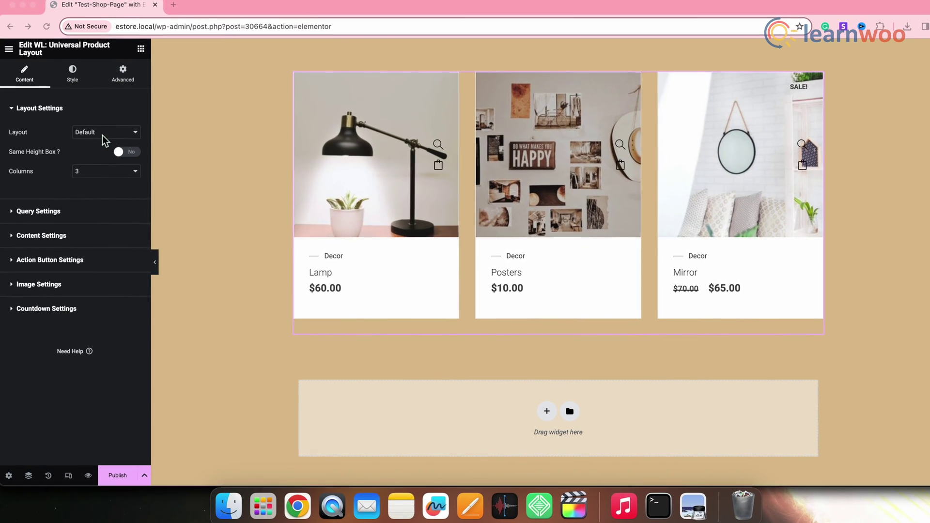
{"action": "left_click", "coordinate": [102, 135]}
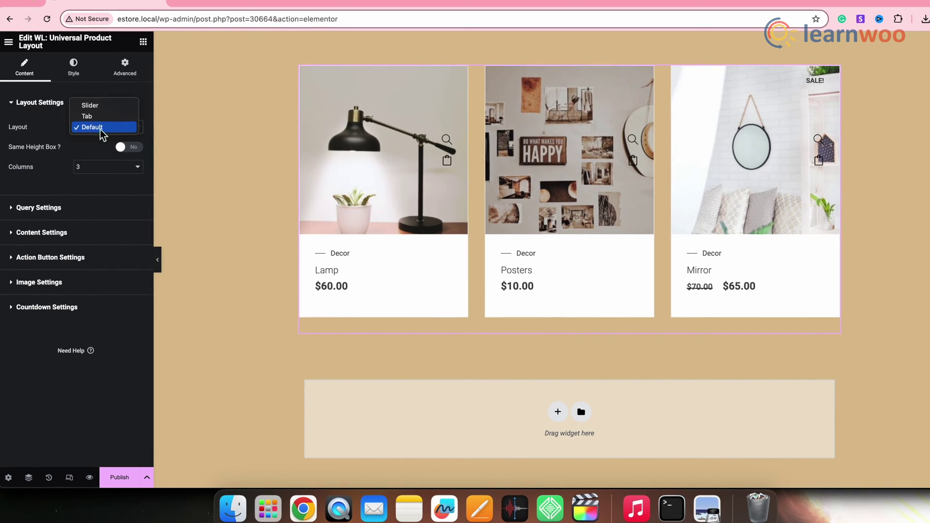
{"action": "left_click", "coordinate": [87, 124]}
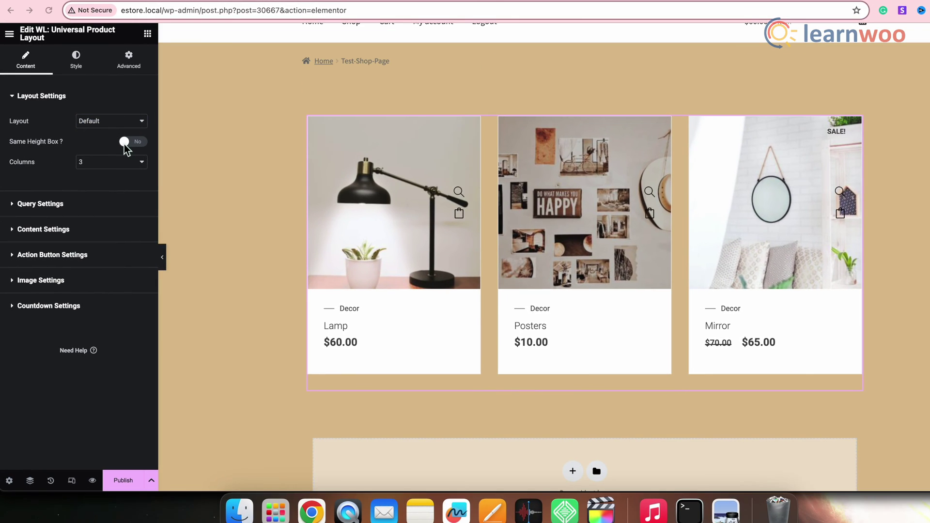
{"action": "left_click", "coordinate": [131, 143]}
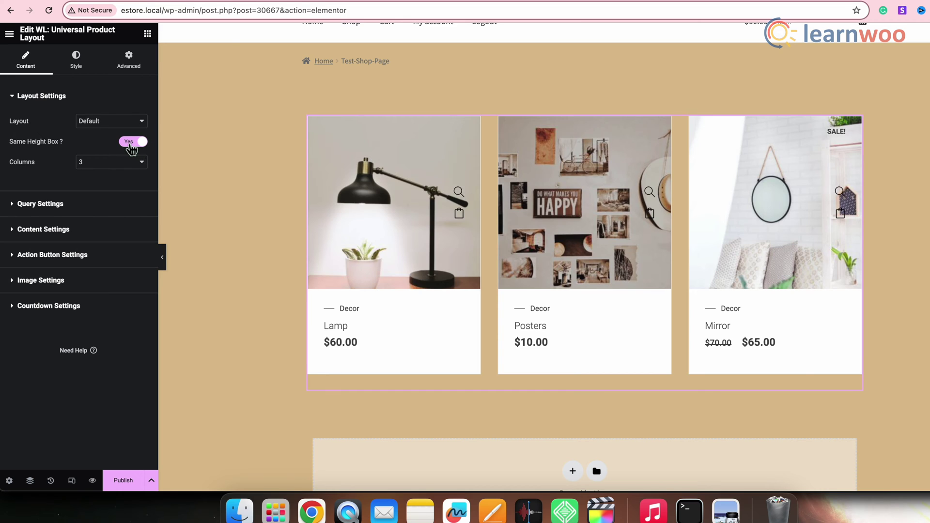
{"action": "left_click", "coordinate": [130, 143]}
{"action": "left_click", "coordinate": [112, 165]}
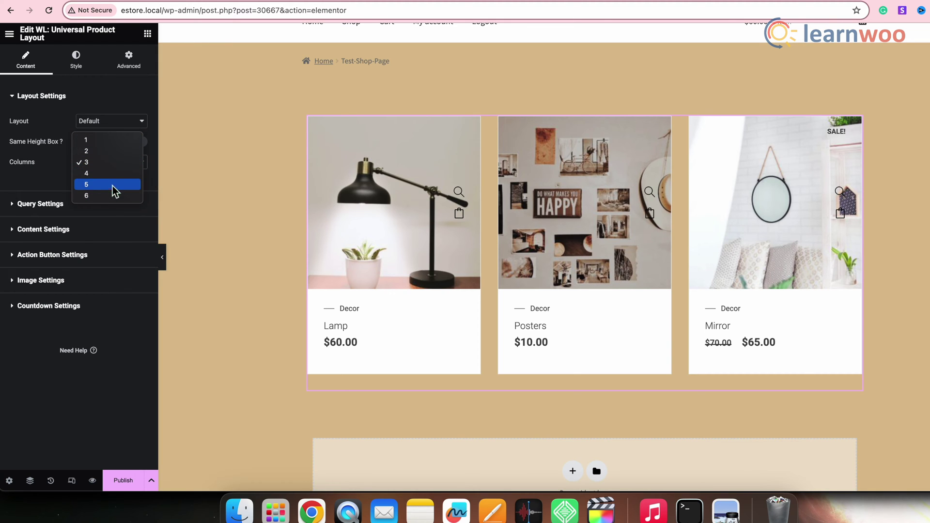
{"action": "left_click", "coordinate": [117, 166]}
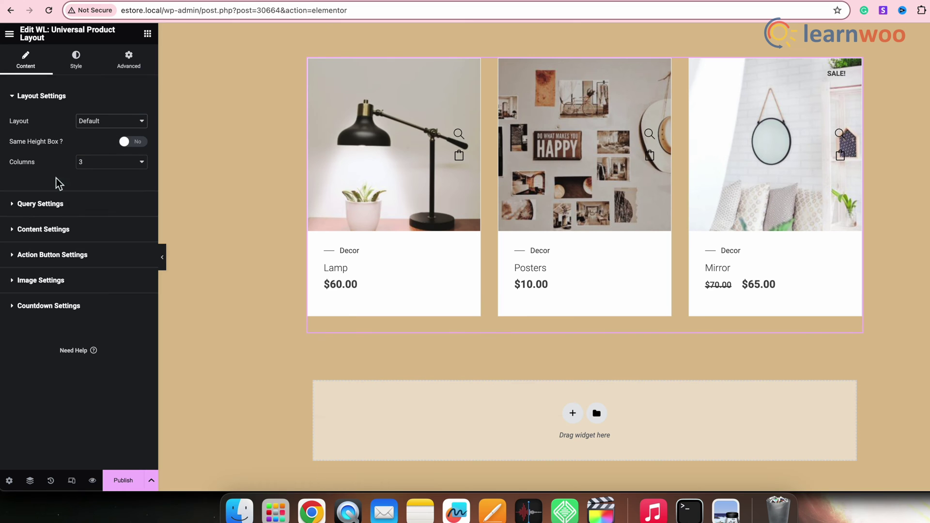
Step: In Query Settings, show Random Products with a Product Limit of 50
{"action": "left_click", "coordinate": [69, 213]}
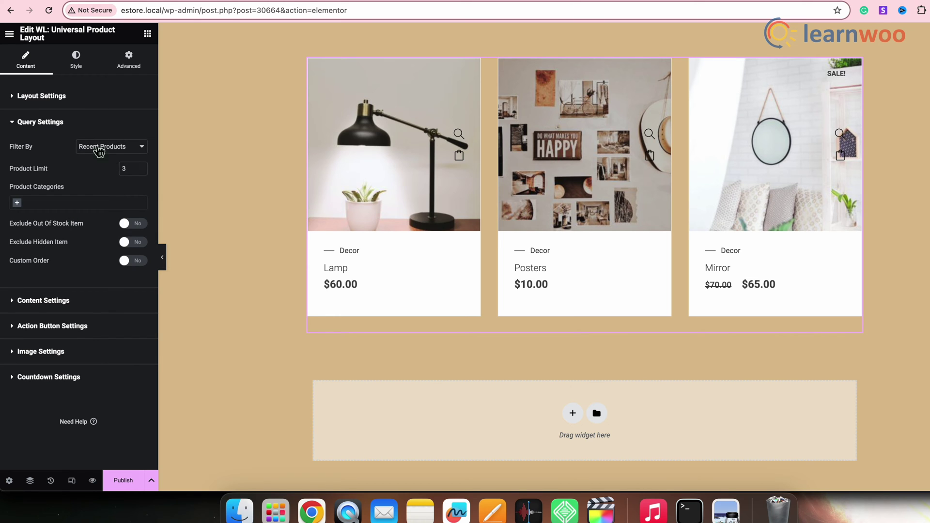
{"action": "left_click", "coordinate": [113, 153]}
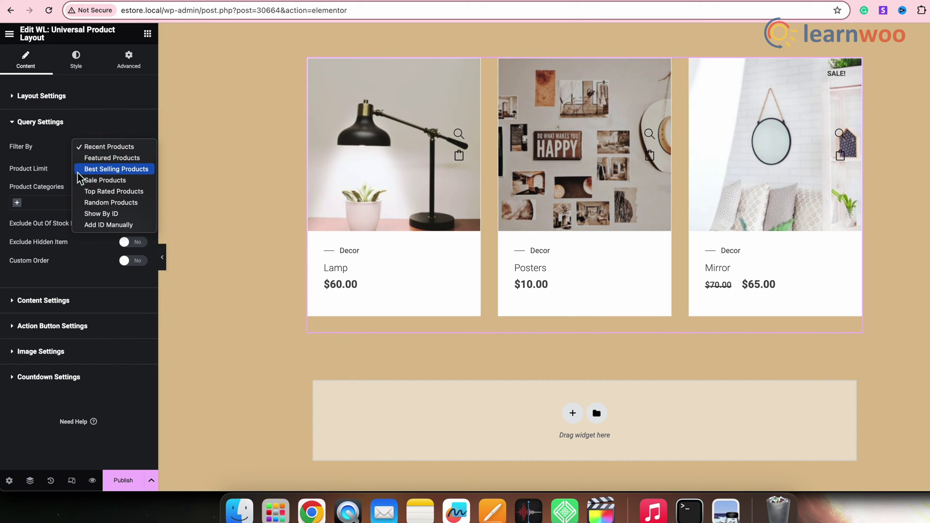
{"action": "left_click", "coordinate": [108, 206]}
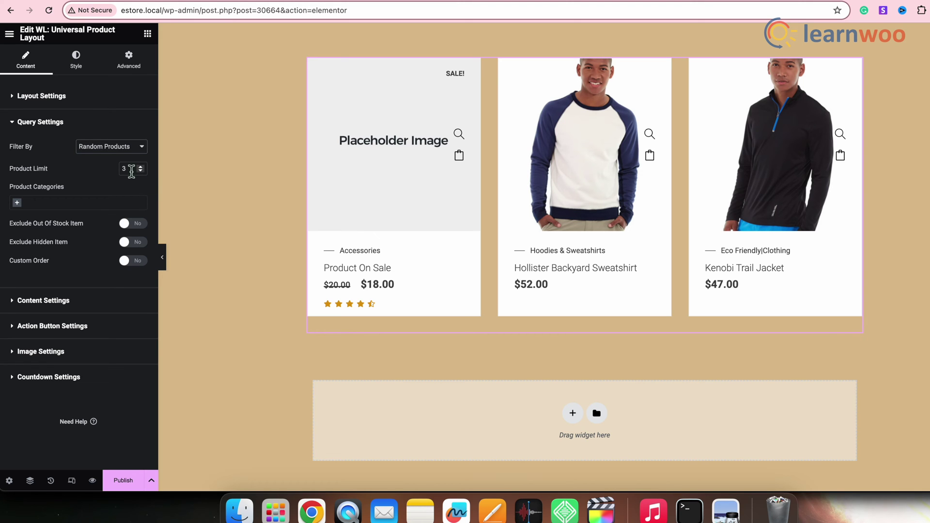
{"action": "left_click", "coordinate": [131, 168]}
{"action": "key", "text": "BackSpace"}
{"action": "type", "text": "50"}
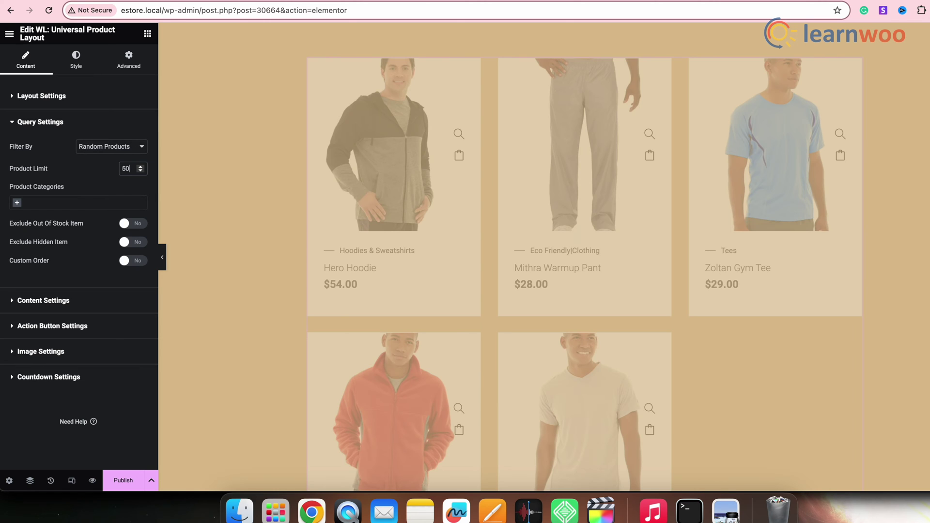
{"action": "scroll", "coordinate": [646, 304], "scroll_direction": "down", "scroll_amount": 10}
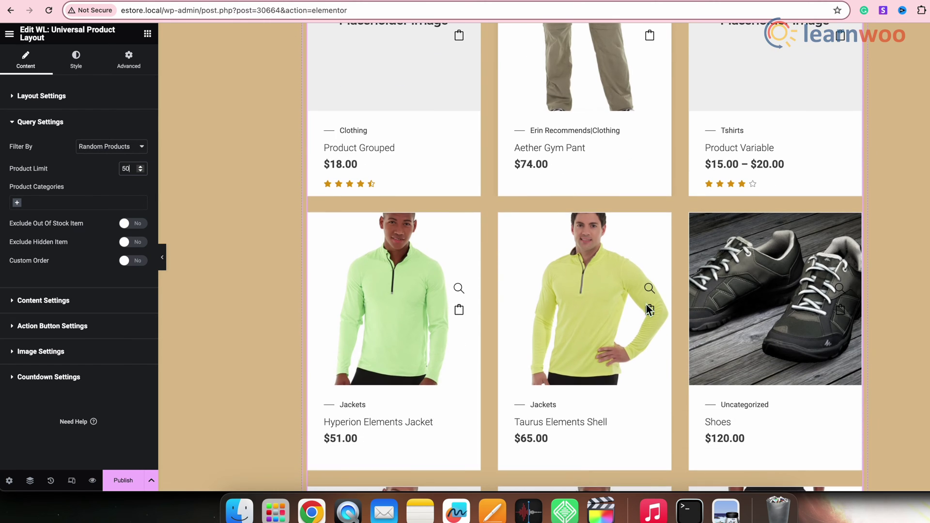
{"action": "scroll", "coordinate": [646, 303], "scroll_direction": "down", "scroll_amount": 5}
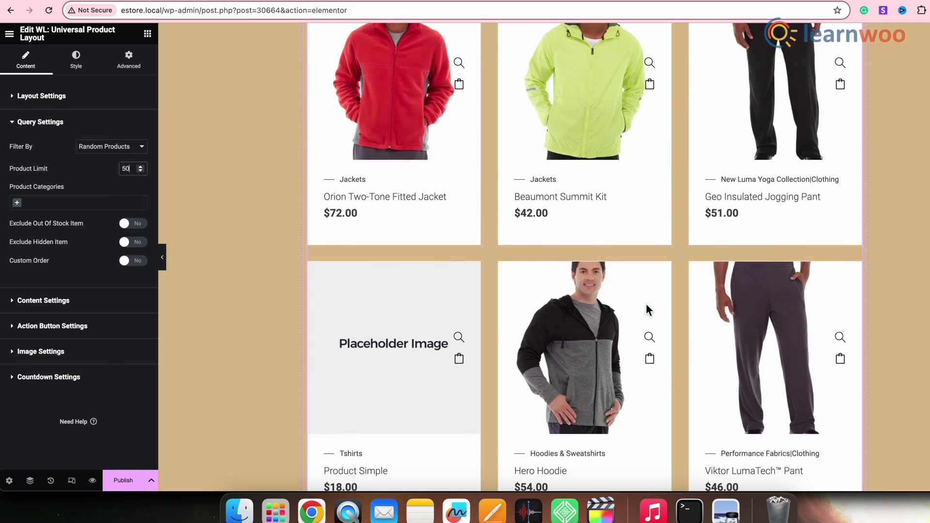
{"action": "scroll", "coordinate": [645, 303], "scroll_direction": "up", "scroll_amount": 11}
{"action": "scroll", "coordinate": [645, 304], "scroll_direction": "up", "scroll_amount": 7}
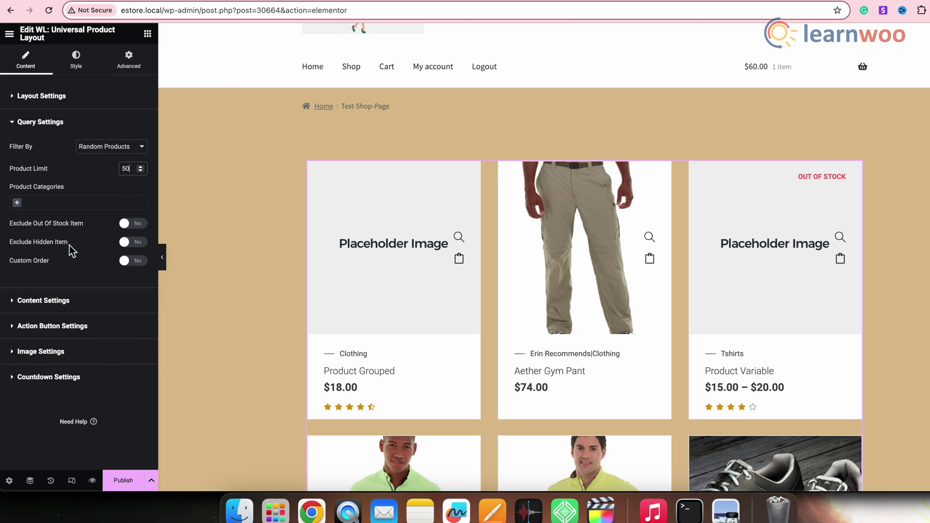
Step: Enable Custom Order and sort products by Name in Ascending order
{"action": "left_click", "coordinate": [130, 266]}
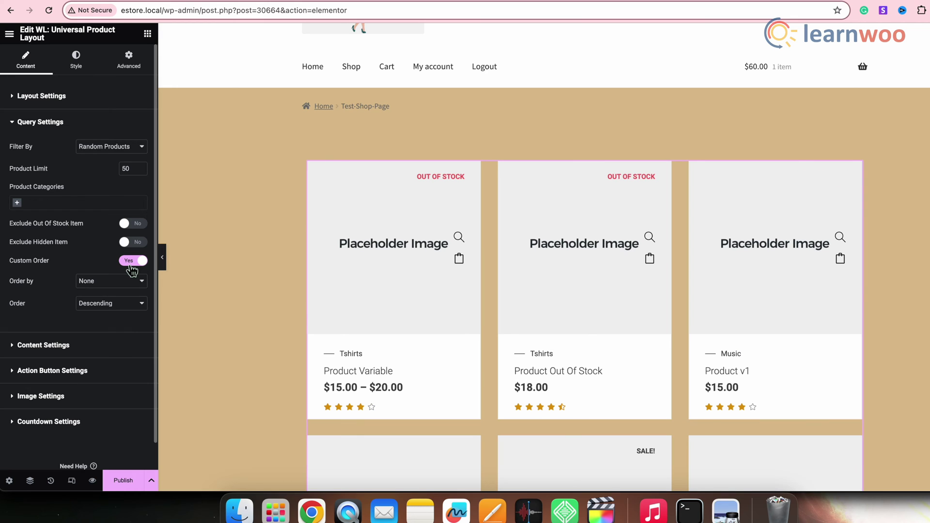
{"action": "left_click", "coordinate": [112, 290]}
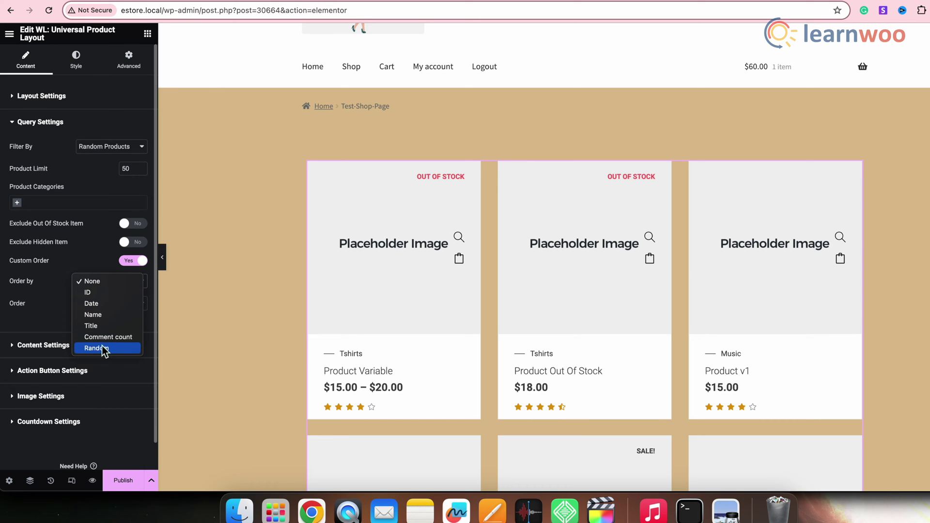
{"action": "left_click", "coordinate": [107, 318]}
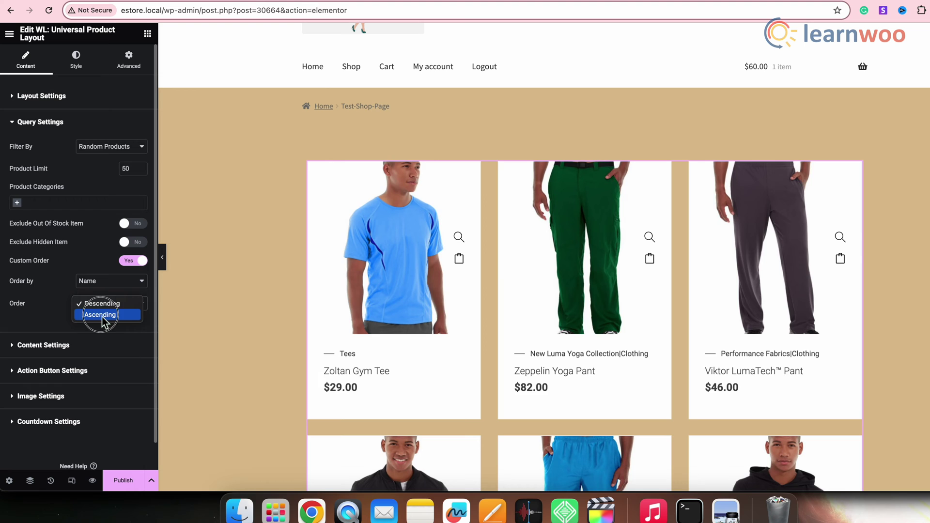
{"action": "left_click", "coordinate": [101, 316]}
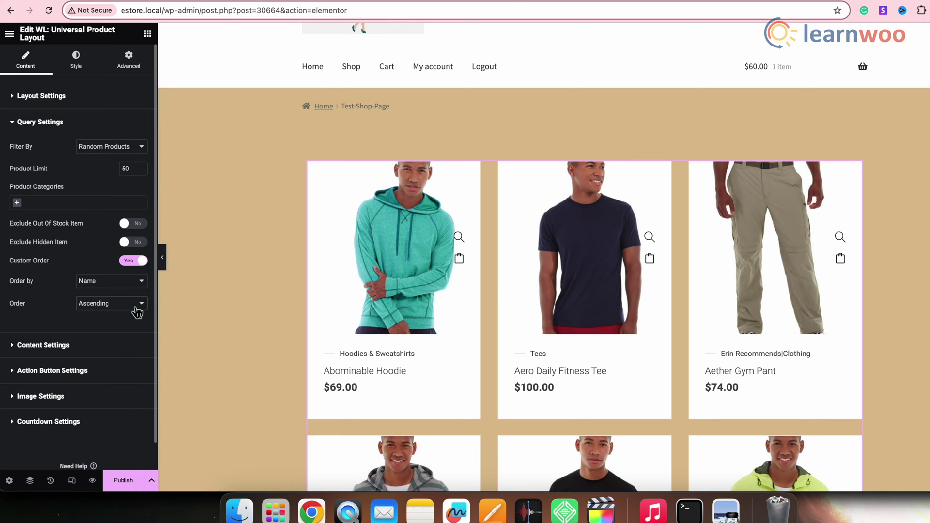
{"action": "scroll", "coordinate": [665, 408], "scroll_direction": "down", "scroll_amount": 7}
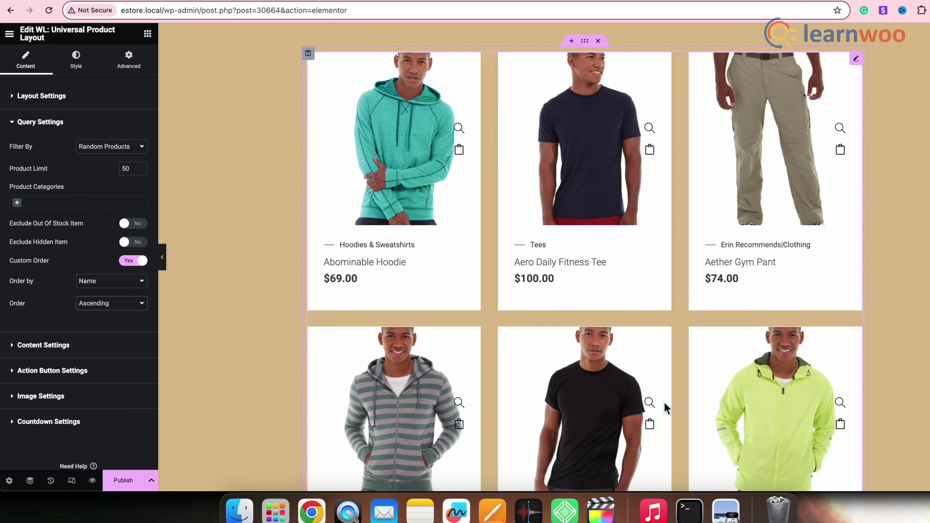
{"action": "scroll", "coordinate": [664, 403], "scroll_direction": "down", "scroll_amount": 9}
{"action": "scroll", "coordinate": [664, 403], "scroll_direction": "up", "scroll_amount": 12}
{"action": "scroll", "coordinate": [665, 403], "scroll_direction": "up", "scroll_amount": 5}
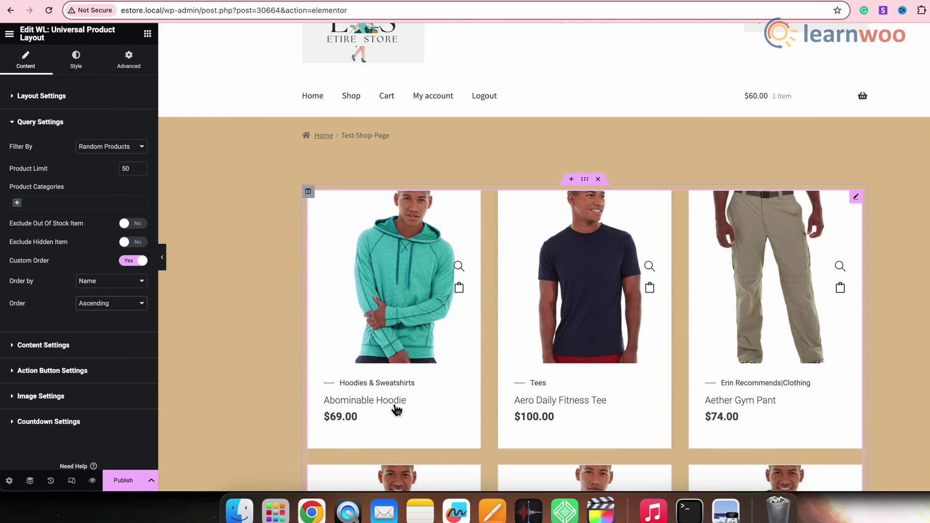
{"action": "left_click", "coordinate": [58, 345]}
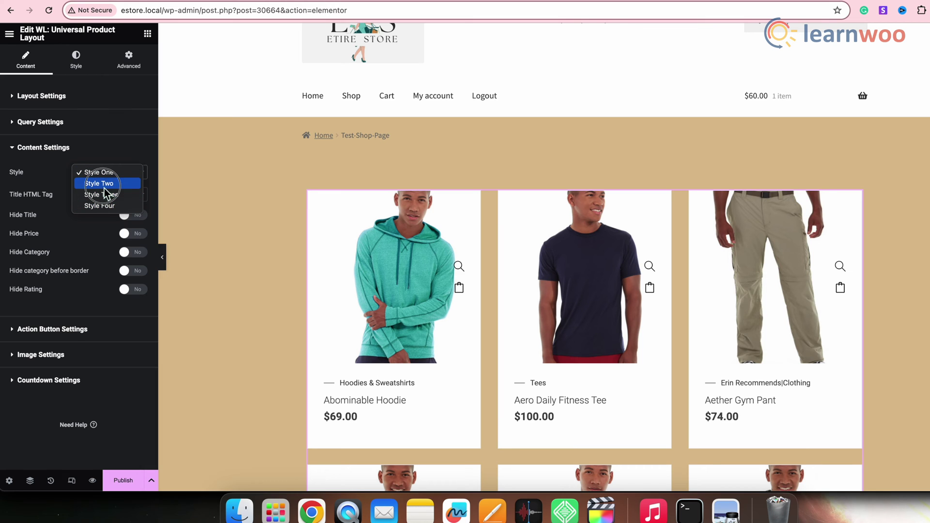
Step: Try Style Two and Style Three, then settle on Style One for the product cards
{"action": "left_click", "coordinate": [104, 187]}
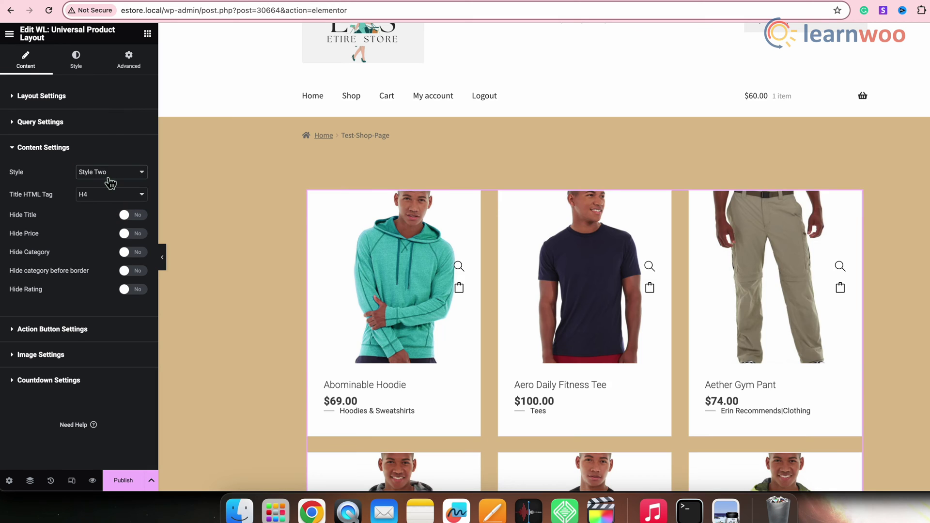
{"action": "left_click", "coordinate": [110, 179]}
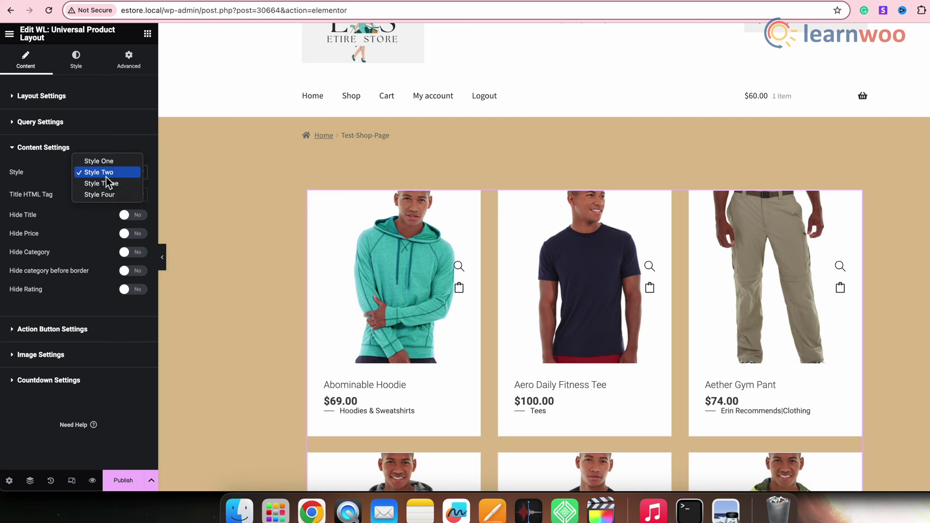
{"action": "left_click", "coordinate": [108, 188]}
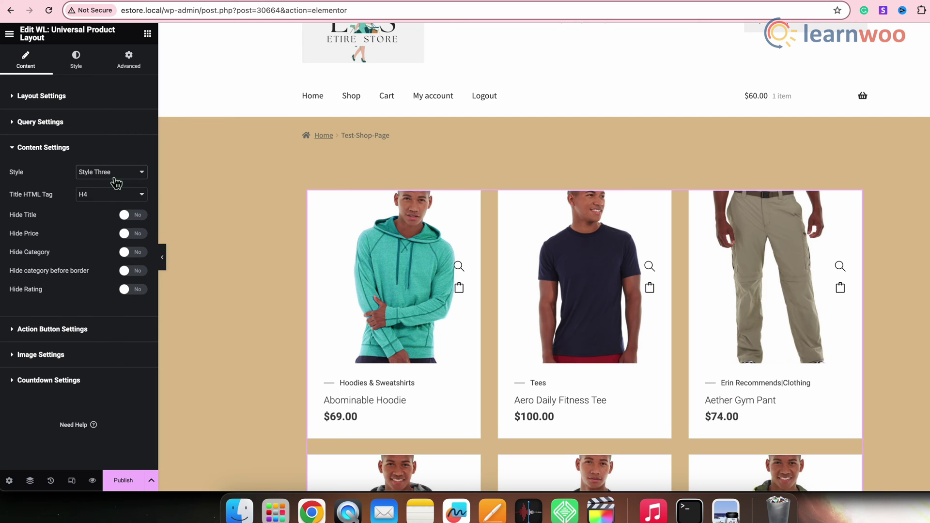
{"action": "left_click", "coordinate": [112, 181]}
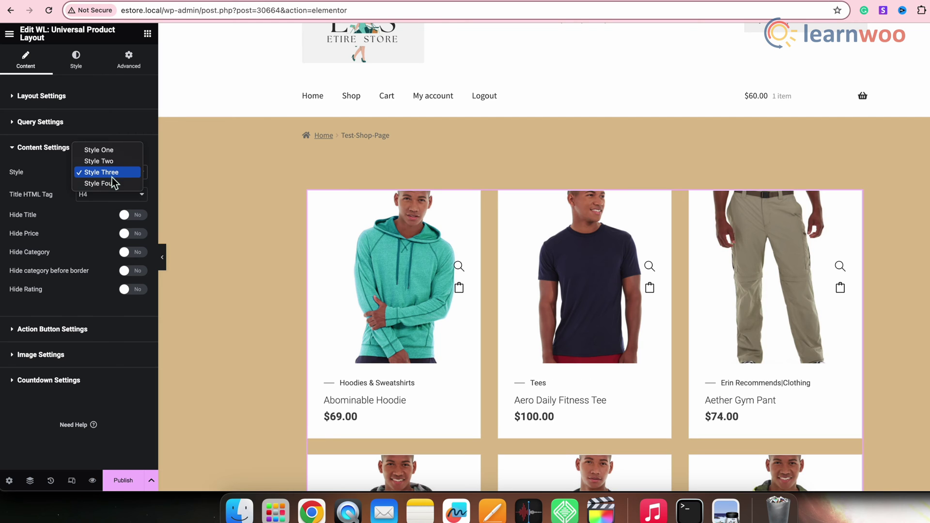
{"action": "left_click", "coordinate": [116, 150]}
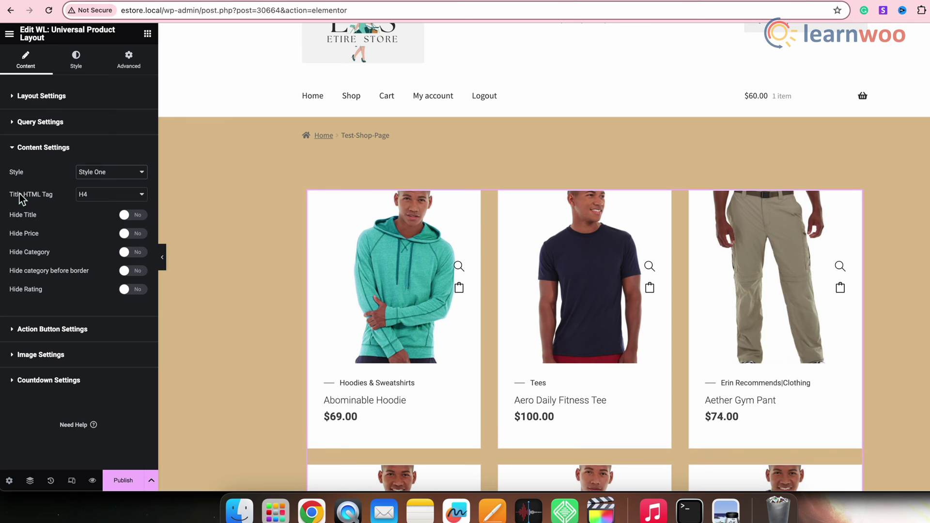
Step: Make product titles H5 and set Hide Category and Hide category before border to Yes
{"action": "left_click", "coordinate": [103, 199]}
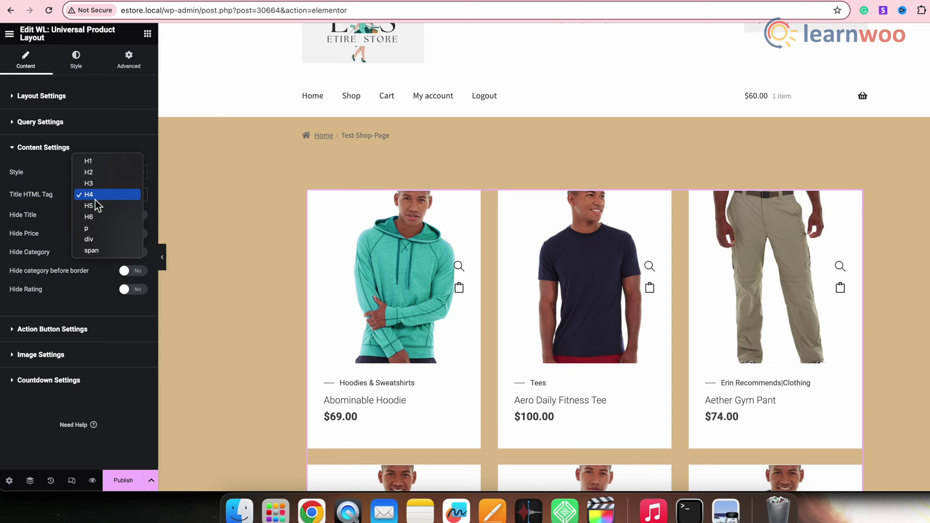
{"action": "left_click", "coordinate": [94, 209]}
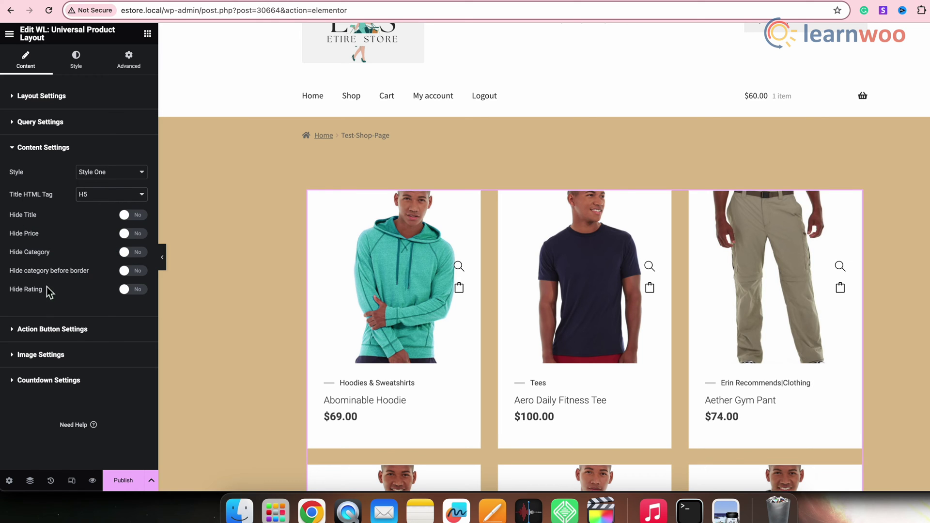
{"action": "left_click", "coordinate": [129, 253]}
{"action": "left_click", "coordinate": [133, 272]}
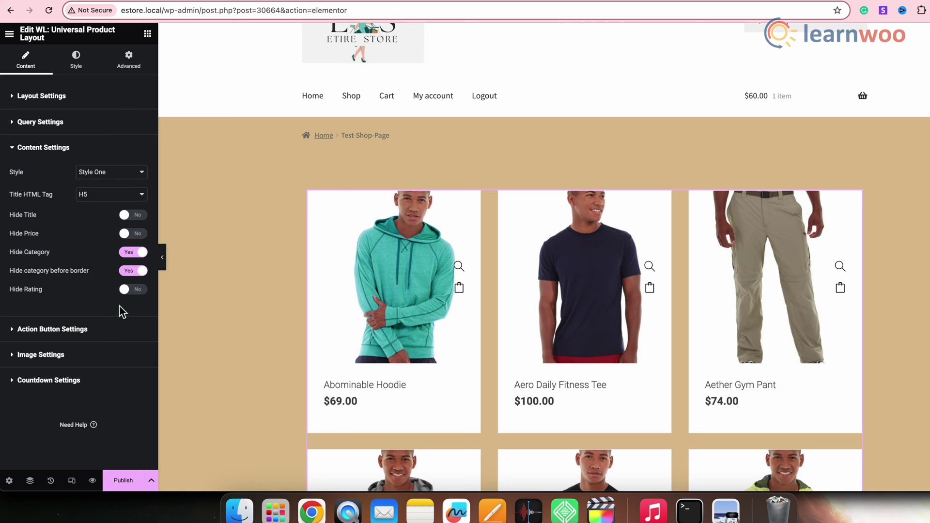
{"action": "left_click", "coordinate": [43, 333]}
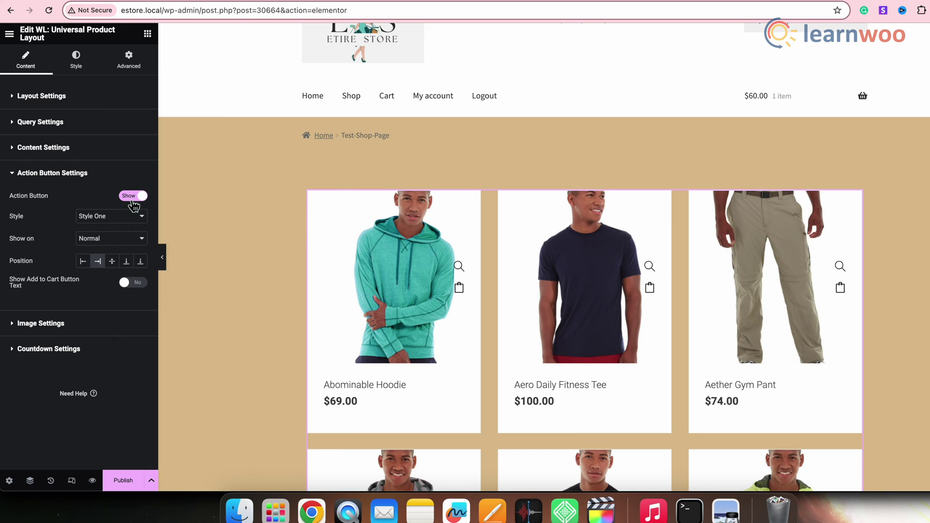
Step: Set action buttons to Style Three, shown on Hover at Right, without Add to Cart text
{"action": "left_click", "coordinate": [93, 225]}
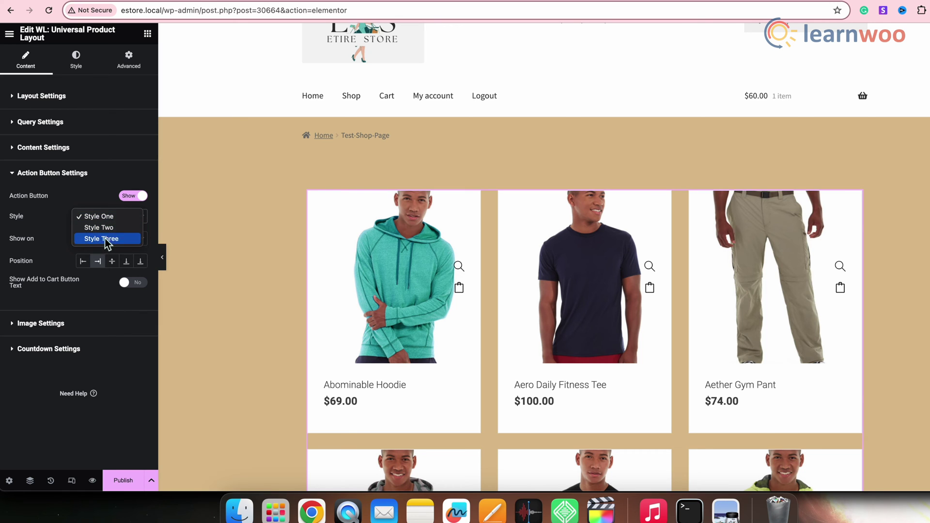
{"action": "left_click", "coordinate": [104, 239]}
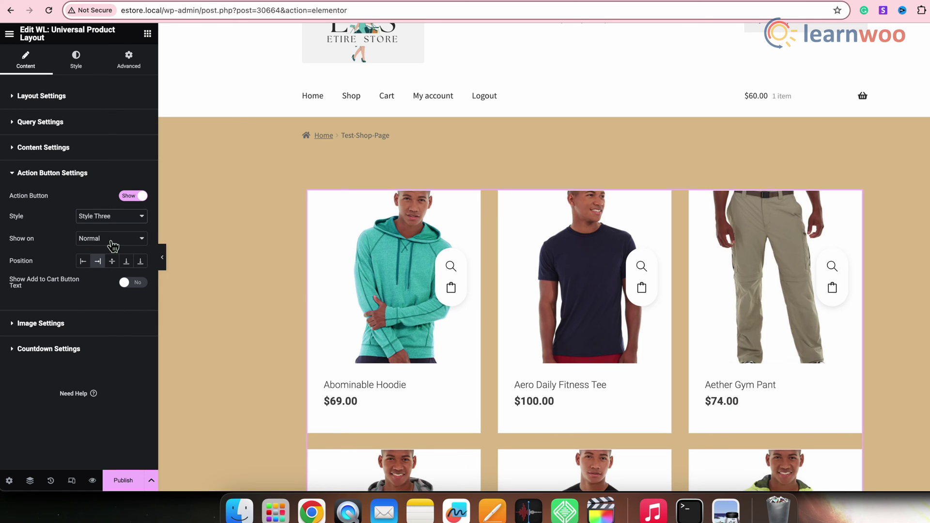
{"action": "left_click", "coordinate": [112, 245]}
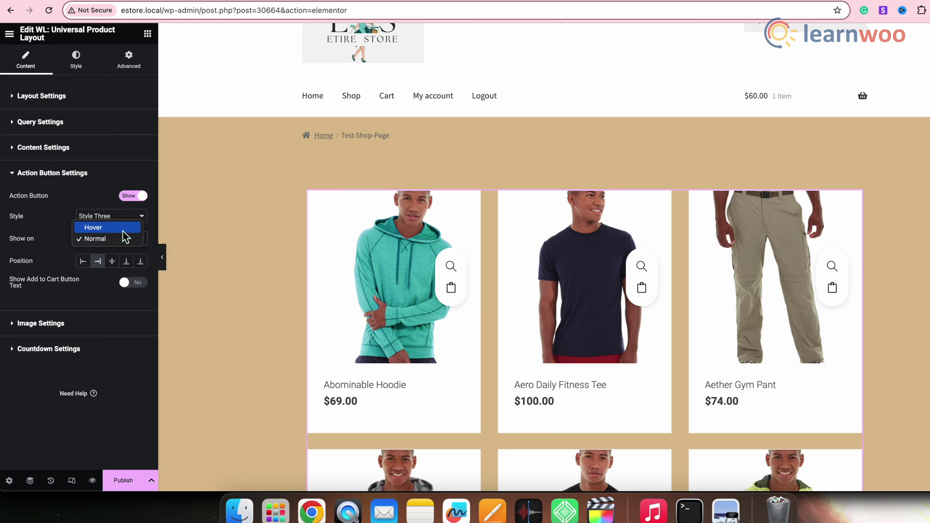
{"action": "left_click", "coordinate": [123, 232]}
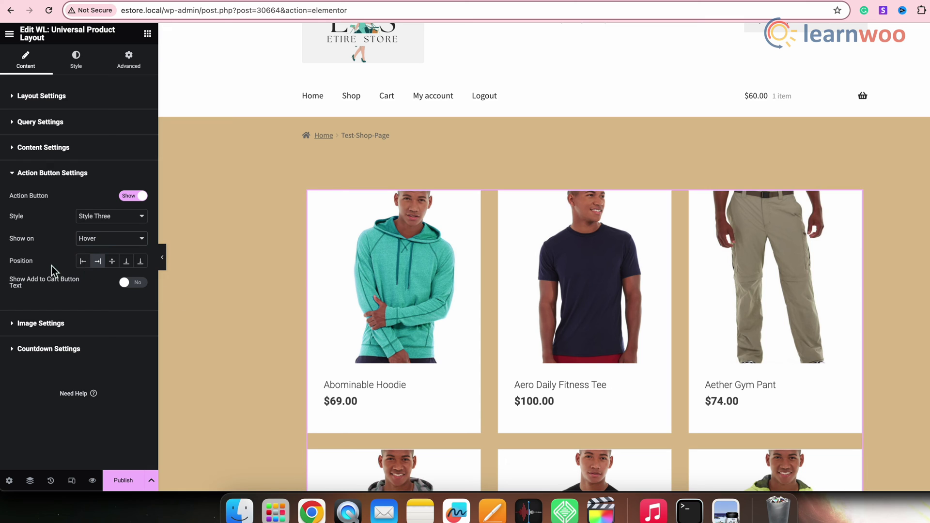
{"action": "left_click", "coordinate": [100, 262]}
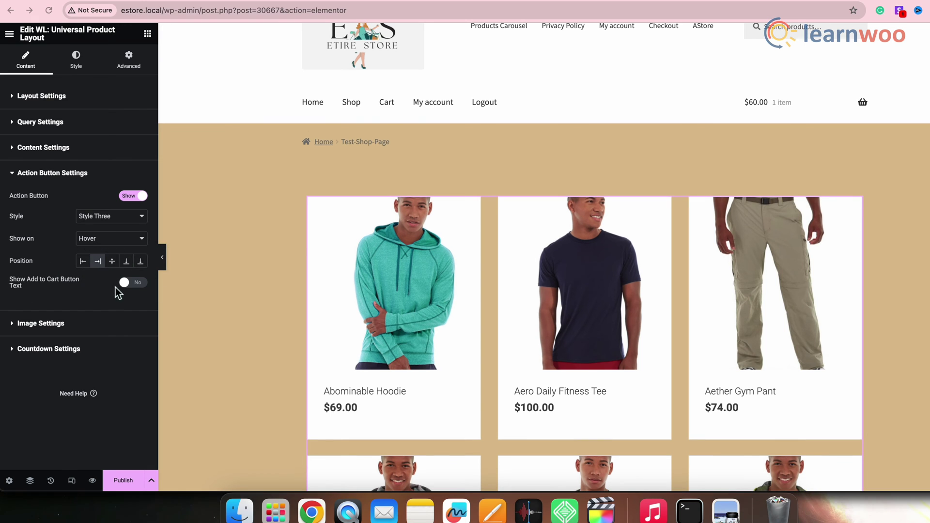
{"action": "left_click", "coordinate": [130, 285]}
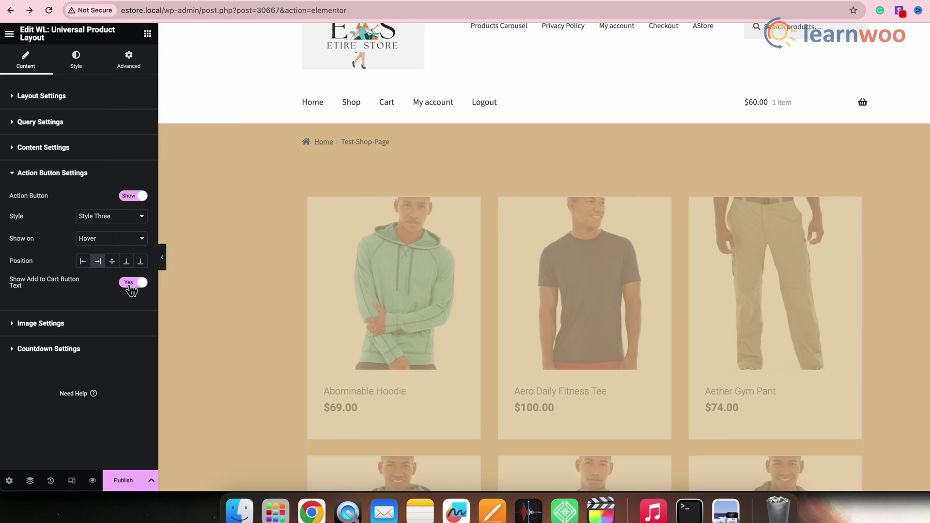
{"action": "mouse_move", "coordinate": [591, 290]}
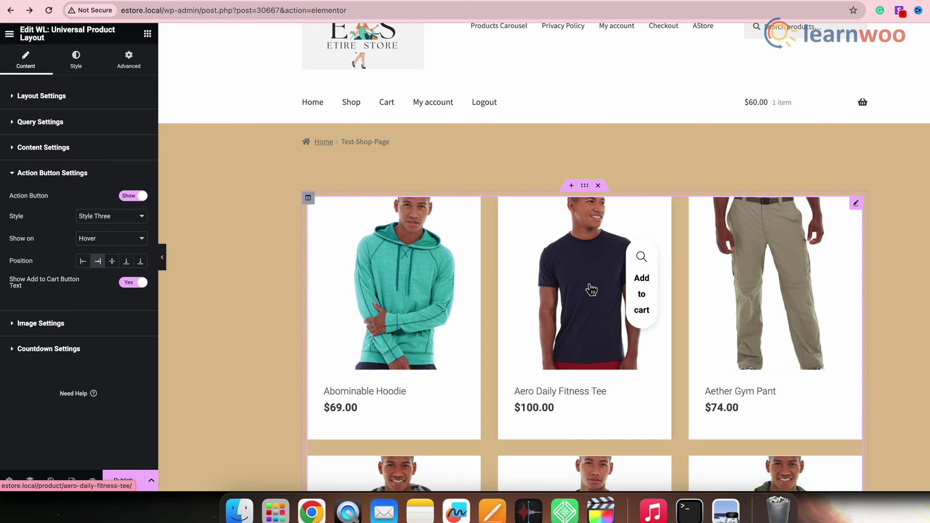
{"action": "left_click", "coordinate": [147, 286]}
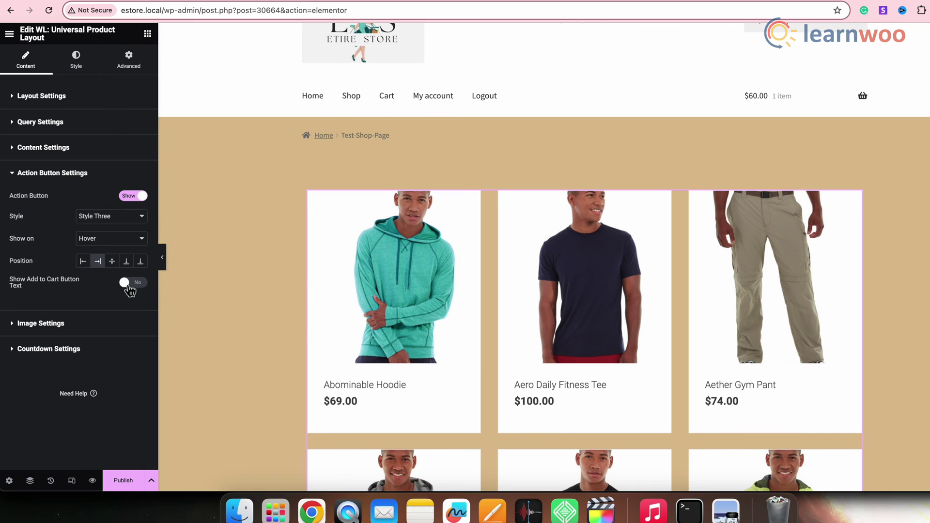
{"action": "left_click", "coordinate": [41, 324]}
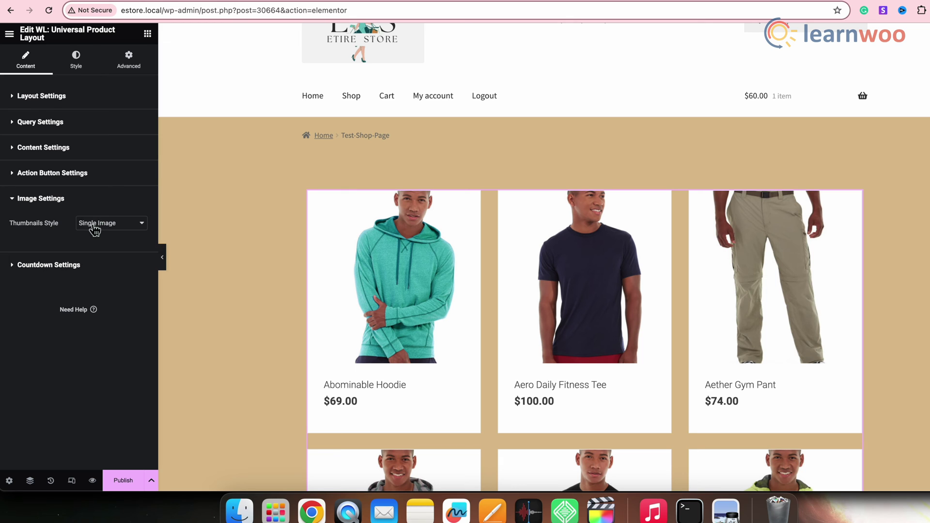
Step: Try the slider and Gallery Tab thumbnail styles, then set Thumbnails Style to Single Image
{"action": "left_click", "coordinate": [112, 226]}
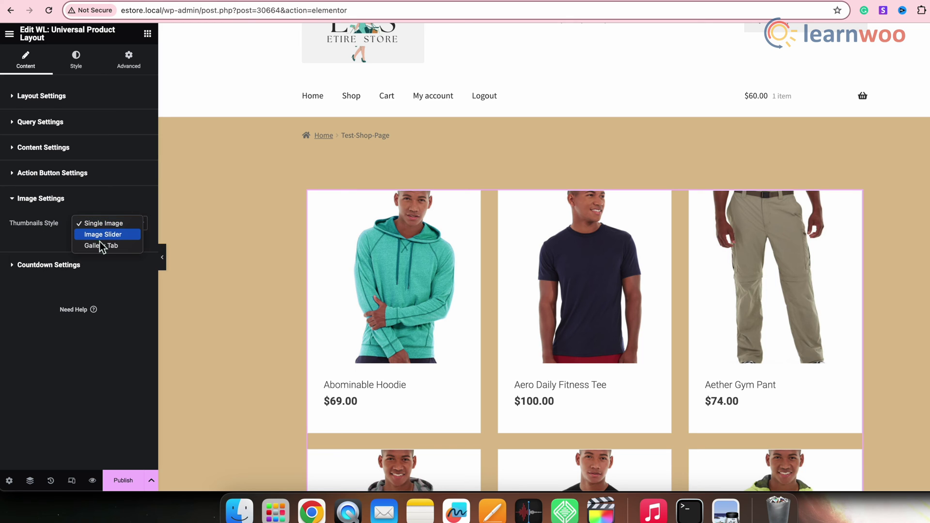
{"action": "left_click", "coordinate": [101, 235]}
{"action": "left_click", "coordinate": [116, 228]}
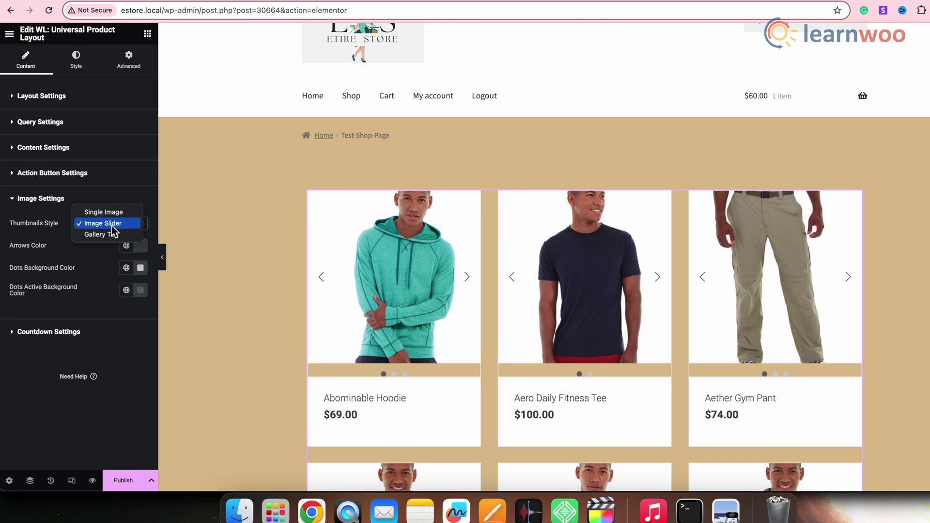
{"action": "left_click", "coordinate": [106, 235]}
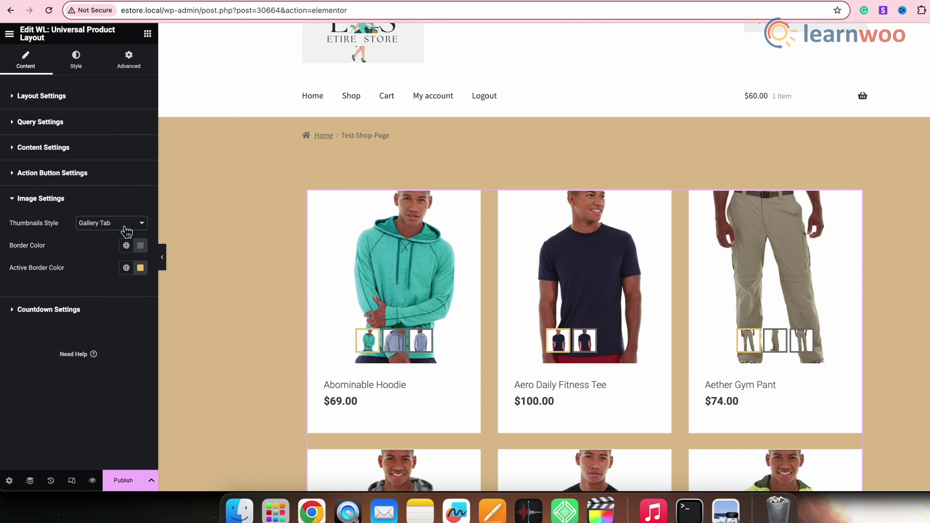
{"action": "left_click", "coordinate": [125, 232]}
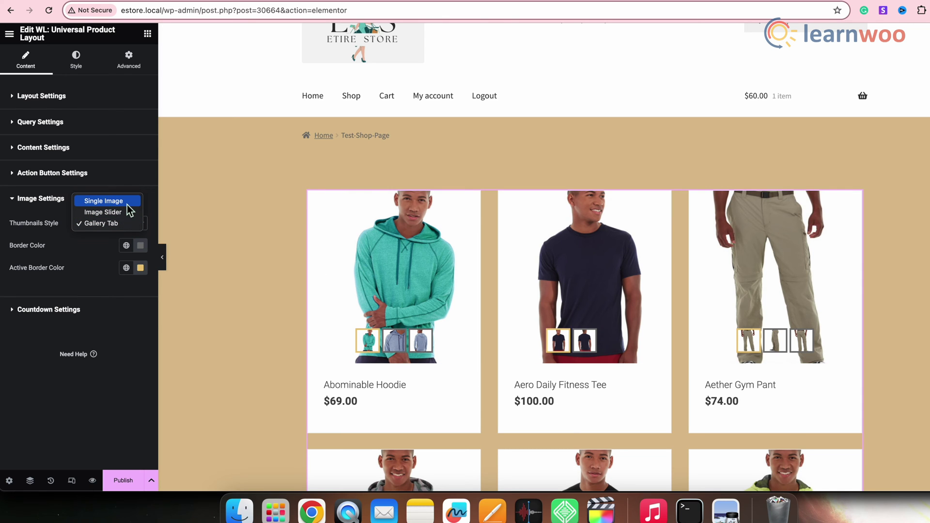
{"action": "left_click", "coordinate": [127, 203]}
Step: Toggle Show Countdown Timer on and back off, leaving it hidden
{"action": "left_click", "coordinate": [43, 268]}
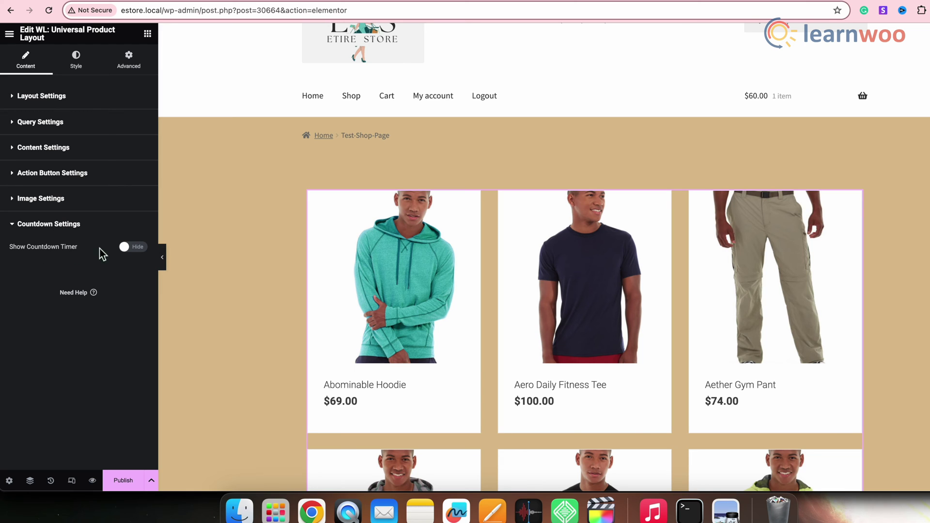
{"action": "left_click", "coordinate": [130, 248]}
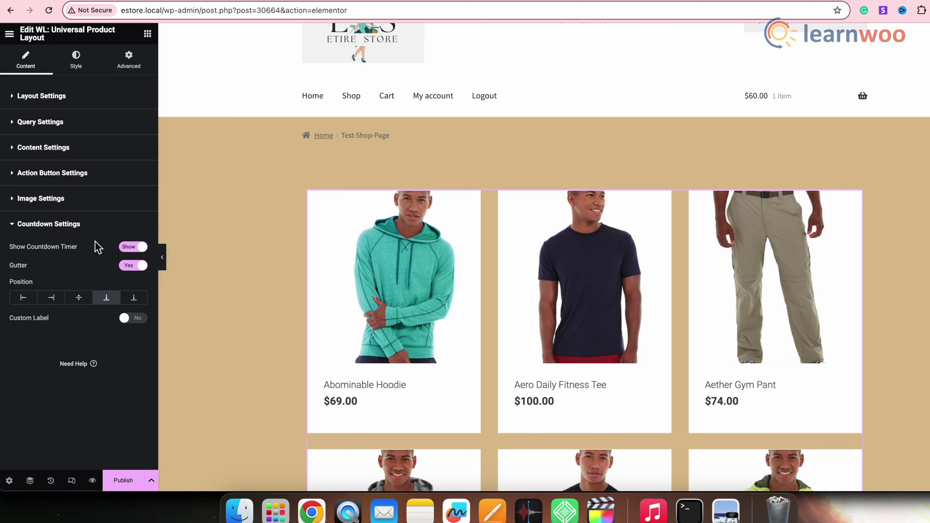
{"action": "left_click", "coordinate": [144, 250]}
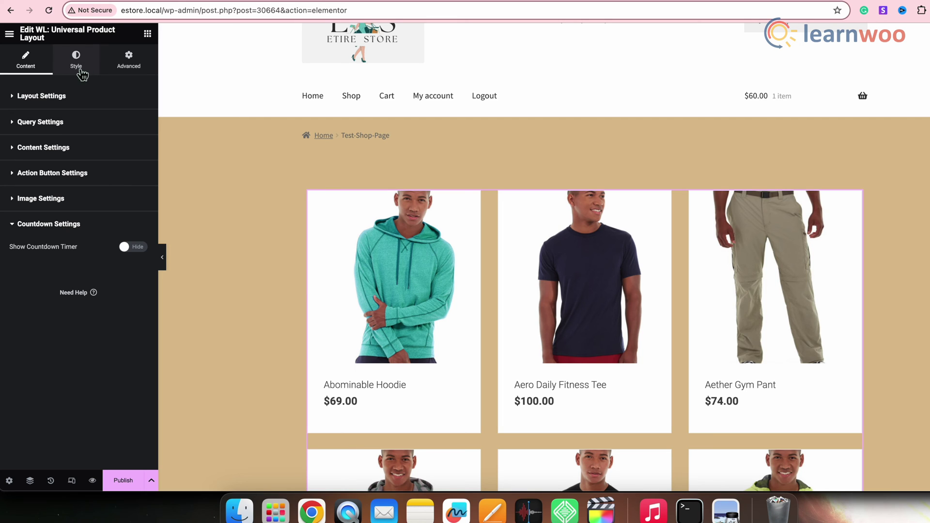
Step: In the Style tab, change the Tooltip Color to pale pink #F8E5E5
{"action": "left_click", "coordinate": [83, 73]}
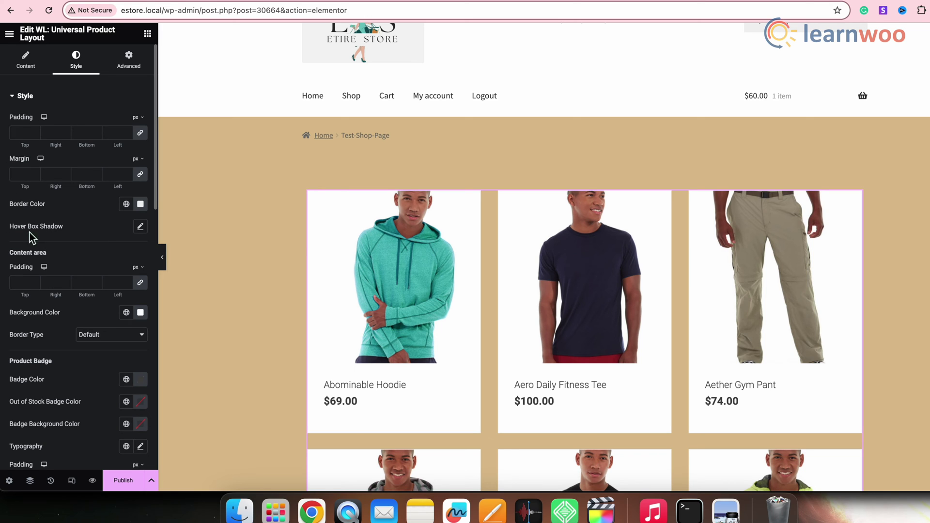
{"action": "scroll", "coordinate": [63, 329], "scroll_direction": "down", "scroll_amount": 15}
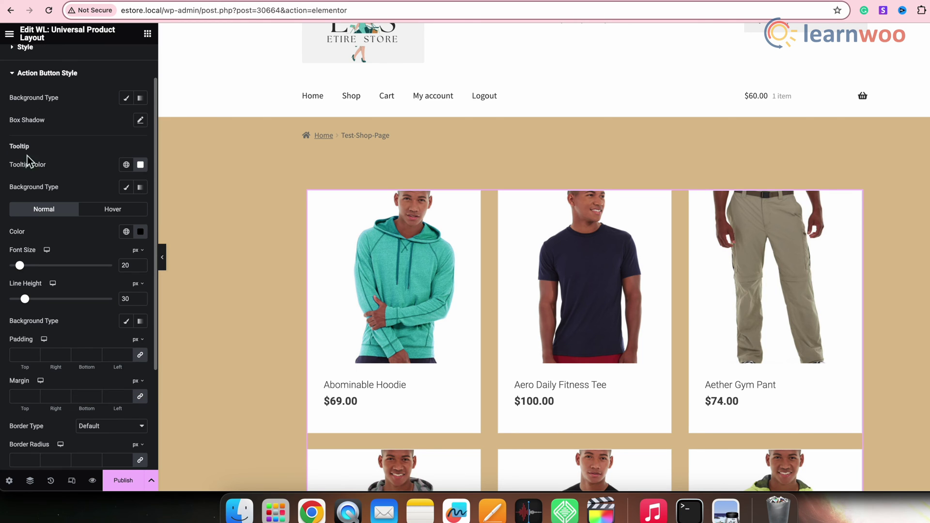
{"action": "left_click", "coordinate": [141, 167]}
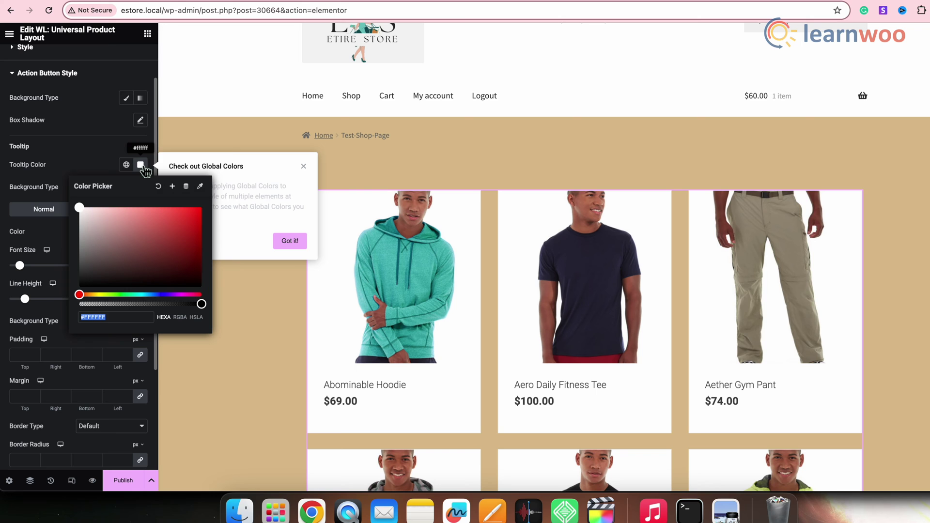
{"action": "left_click_drag", "start_coordinate": [81, 208], "coordinate": [88, 209]}
{"action": "scroll", "coordinate": [73, 290], "scroll_direction": "up", "scroll_amount": 2}
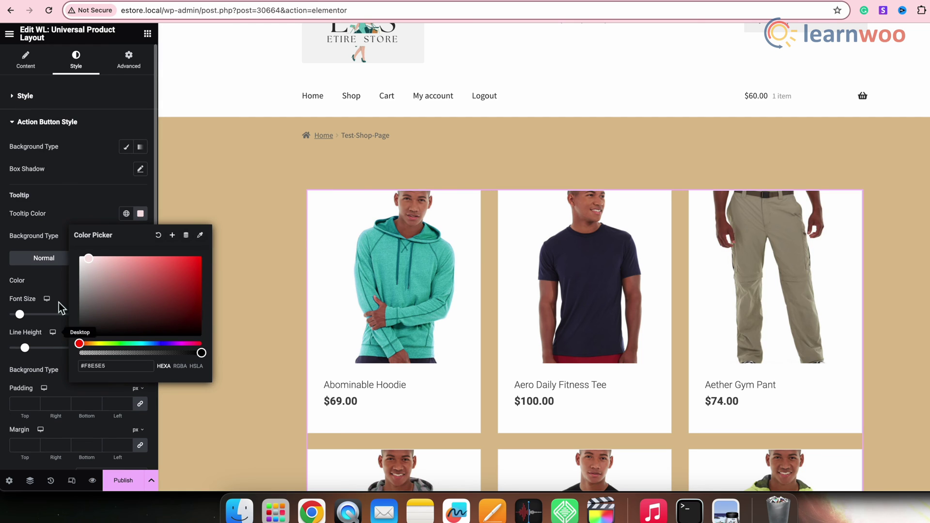
{"action": "left_click", "coordinate": [136, 71]}
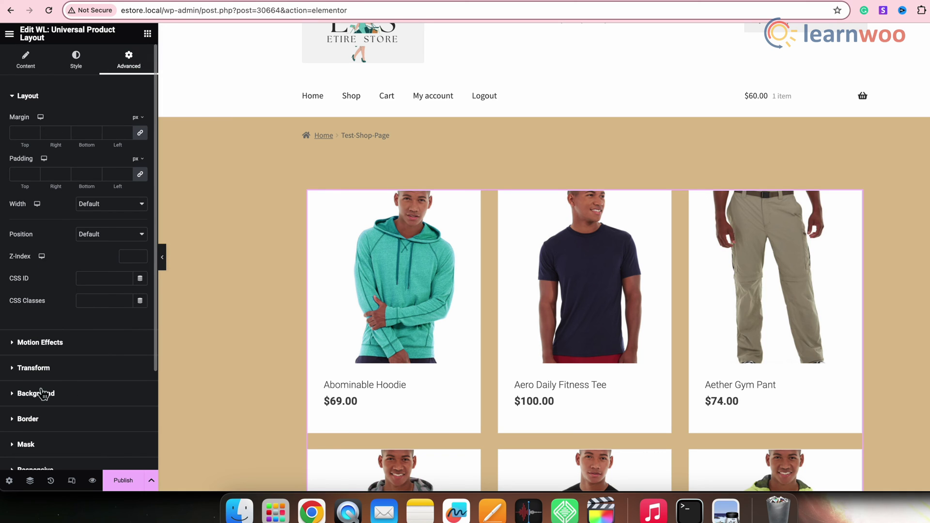
Step: Review the Motion Effects, Transform, Background, Border, Mask, Responsive and Attributes sections, then publish Test-Shop-Page
{"action": "scroll", "coordinate": [77, 347], "scroll_direction": "down", "scroll_amount": 5}
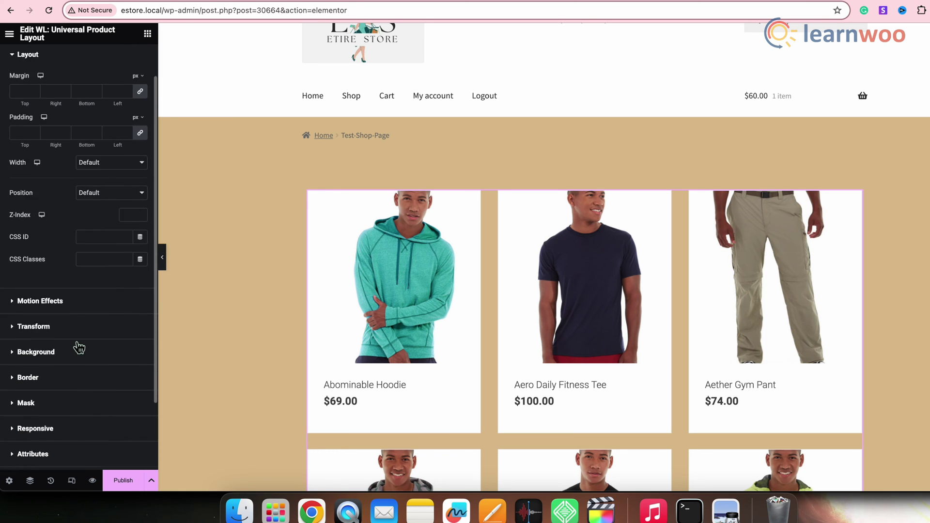
{"action": "left_click", "coordinate": [66, 220]}
{"action": "left_click", "coordinate": [61, 207]}
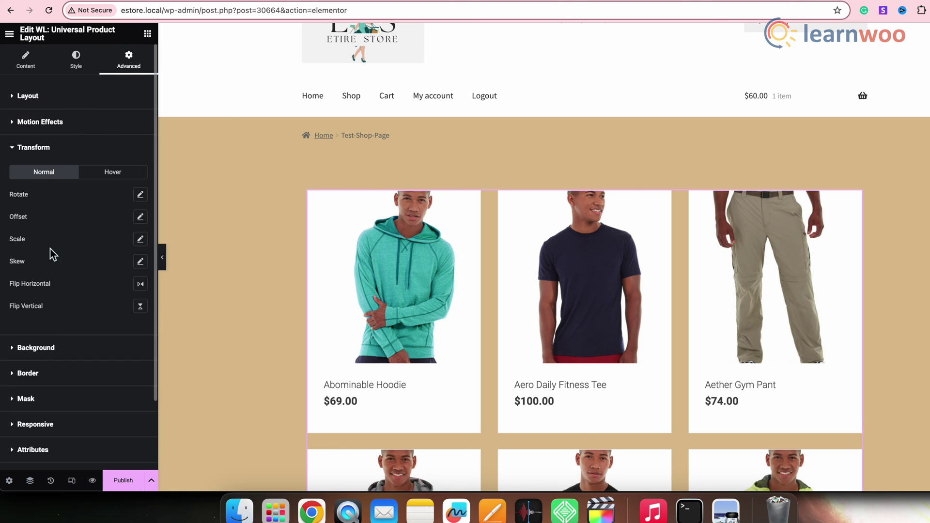
{"action": "left_click", "coordinate": [68, 314]}
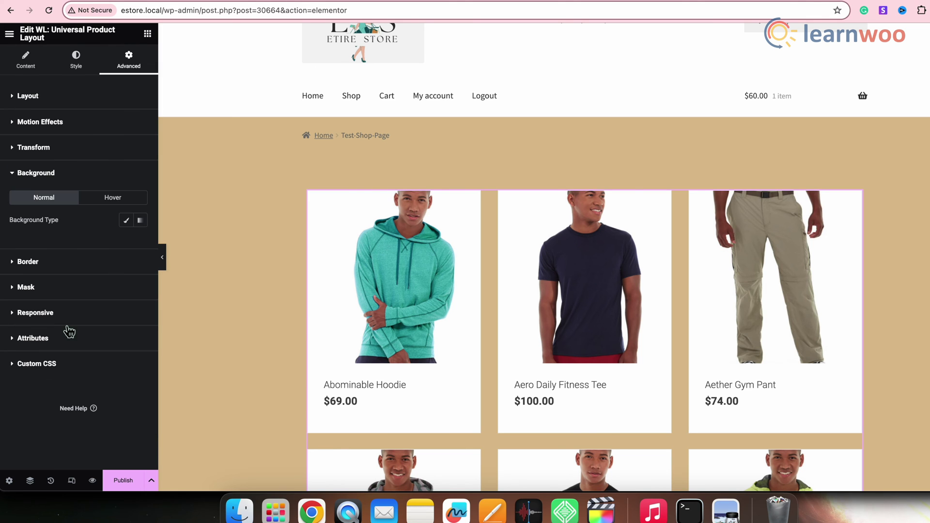
{"action": "left_click", "coordinate": [69, 271]}
{"action": "left_click", "coordinate": [75, 329]}
{"action": "left_click", "coordinate": [93, 289]}
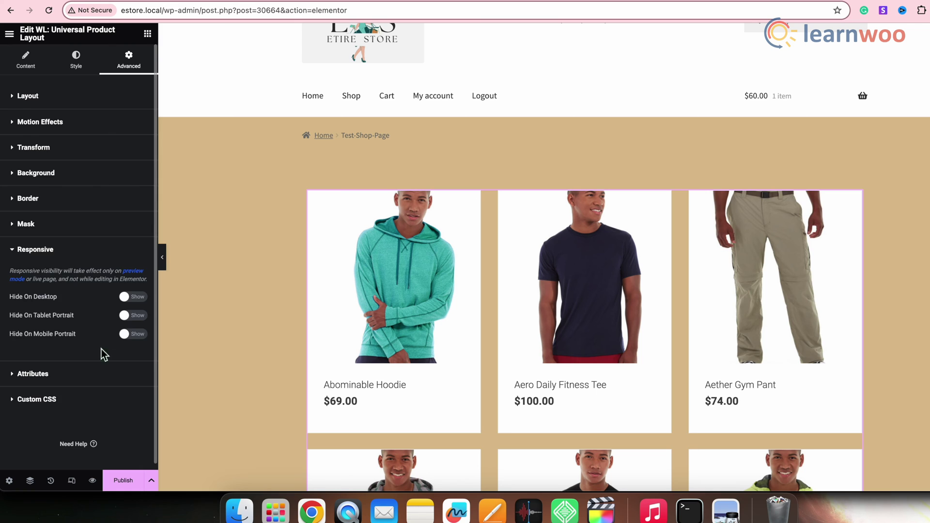
{"action": "left_click", "coordinate": [99, 369]}
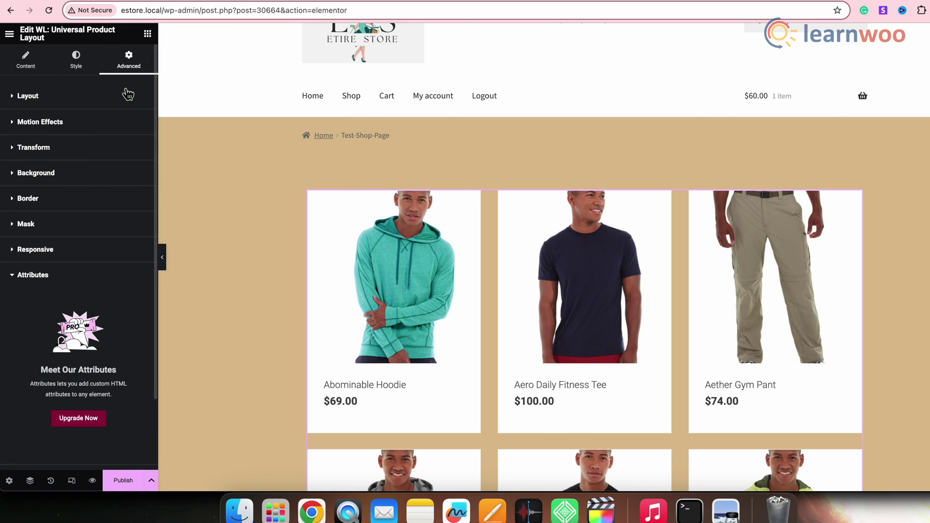
{"action": "left_click", "coordinate": [127, 481]}
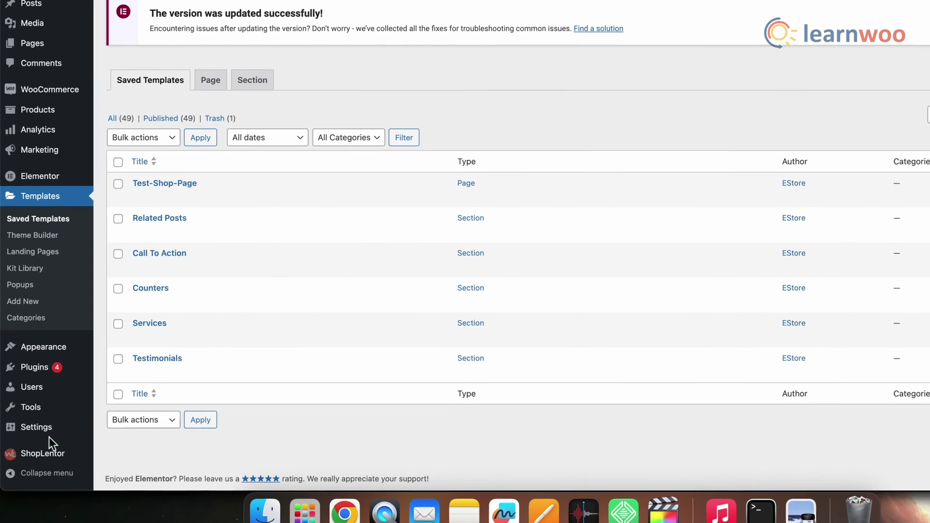
Step: Set ShopLentor's Product Shop Page Template to Test-Shop-Page under WooCommerce Template and save
{"action": "mouse_move", "coordinate": [39, 454]}
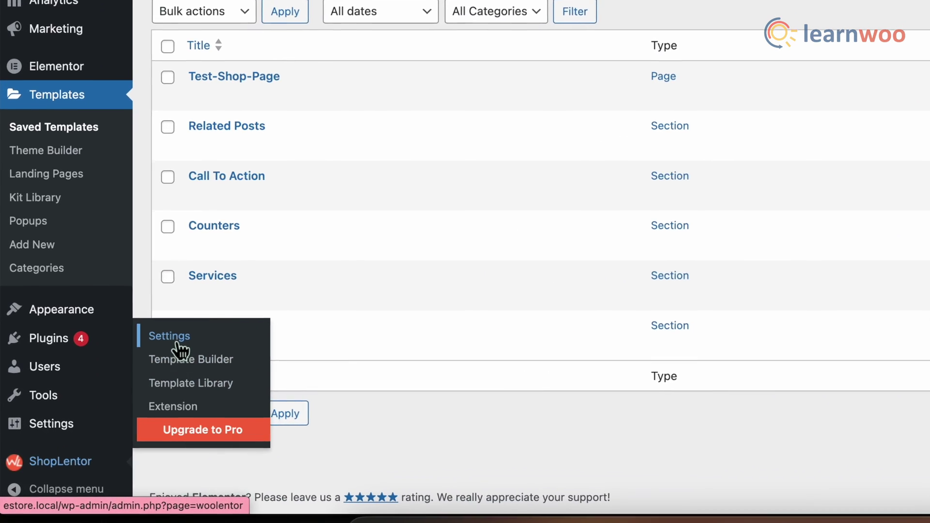
{"action": "left_click", "coordinate": [150, 346]}
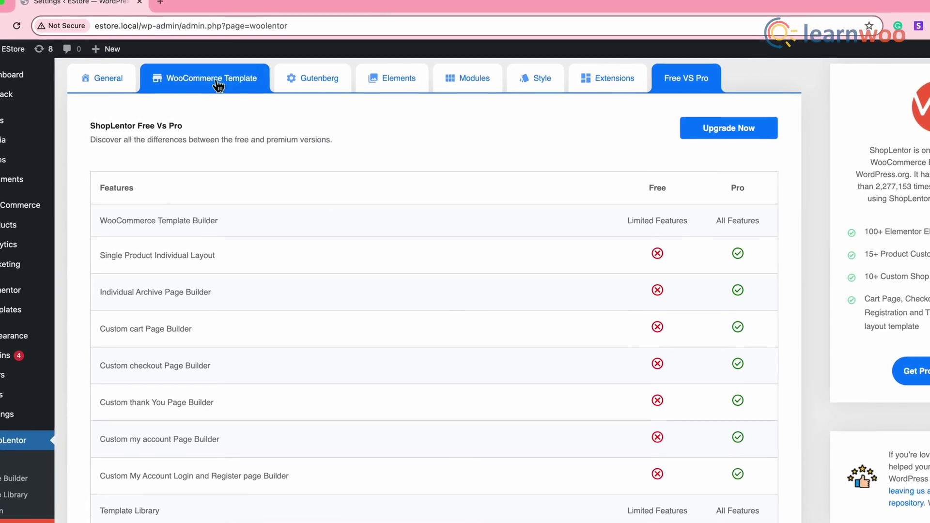
{"action": "left_click", "coordinate": [199, 87]}
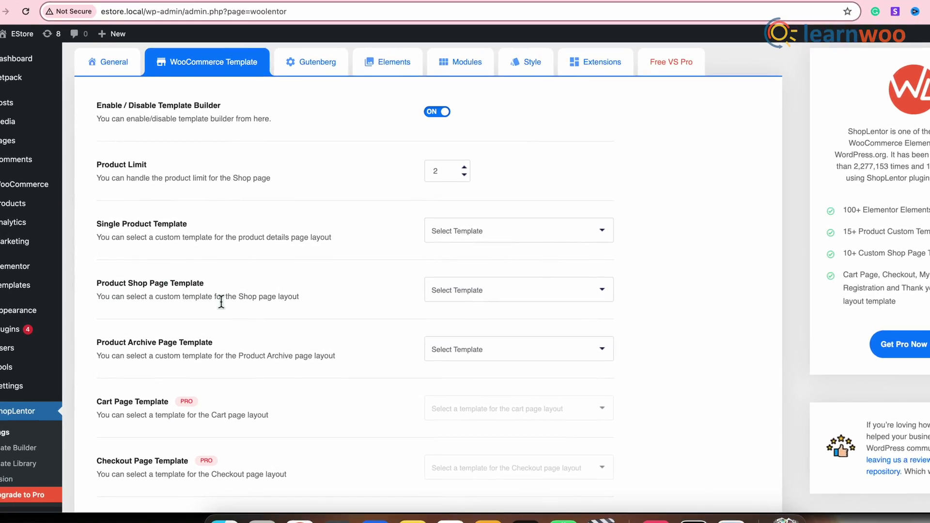
{"action": "left_click", "coordinate": [503, 296]}
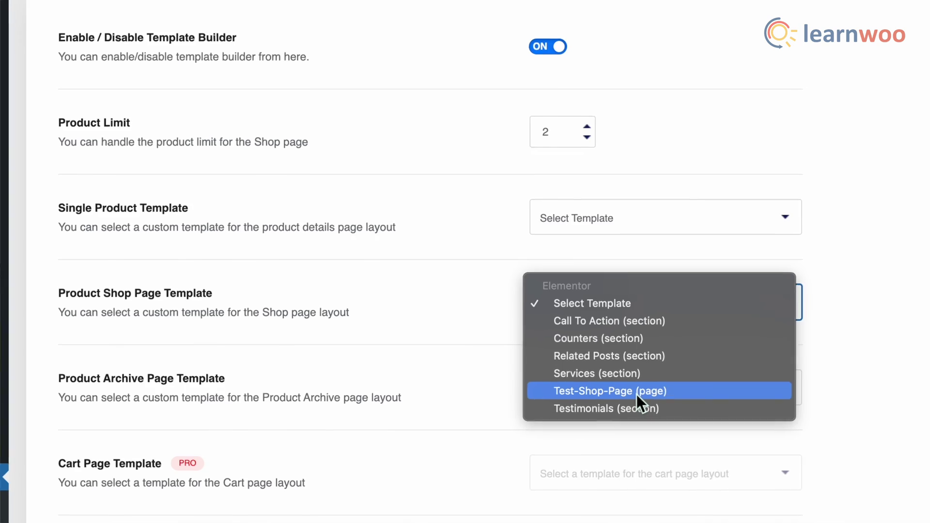
{"action": "left_click", "coordinate": [660, 398]}
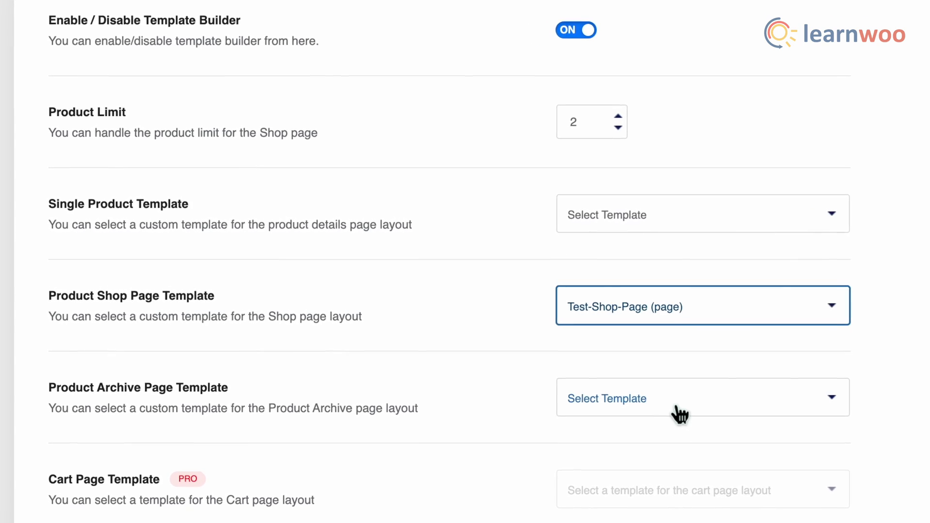
{"action": "scroll", "coordinate": [515, 375], "scroll_direction": "down", "scroll_amount": 6}
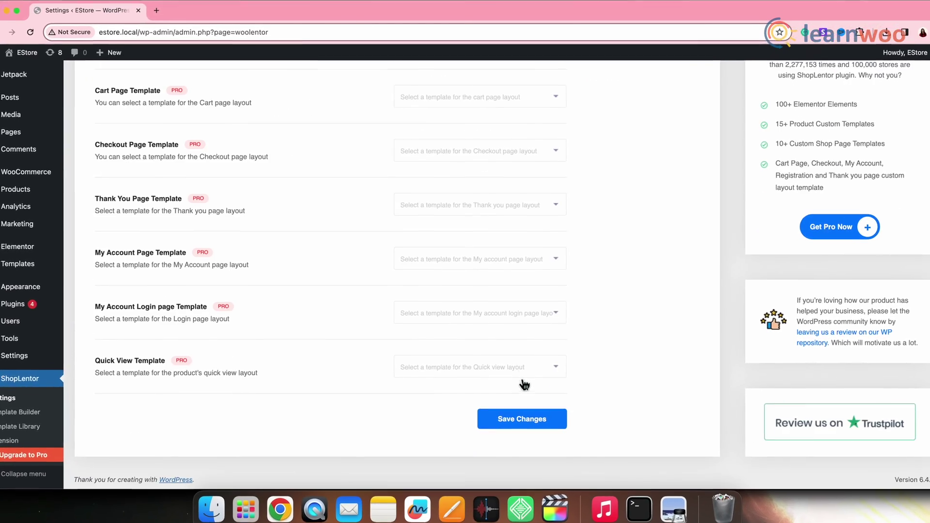
{"action": "left_click", "coordinate": [525, 438]}
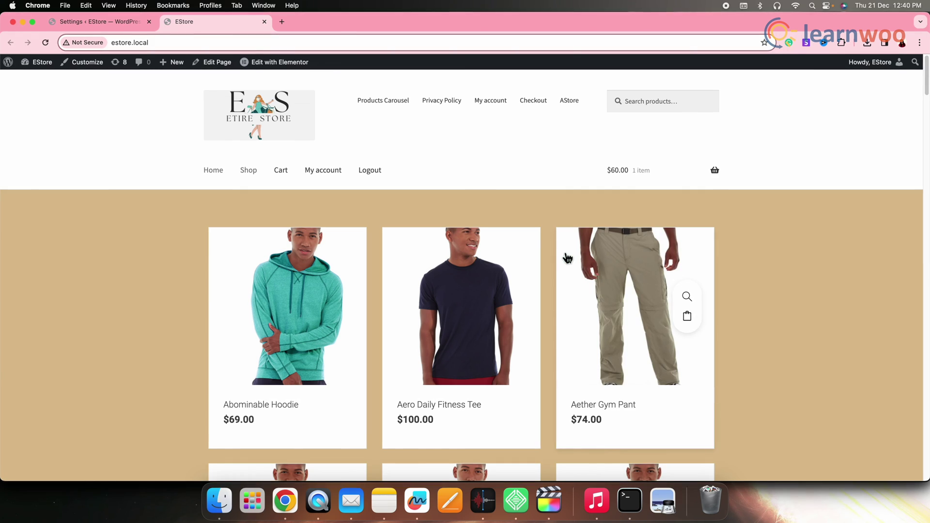
Step: Scroll the live EStore shop's 3-column product grid down to Lamp ($60.00) and Mirror ($65.00)
{"action": "scroll", "coordinate": [732, 273], "scroll_direction": "down", "scroll_amount": 2}
{"action": "scroll", "coordinate": [732, 272], "scroll_direction": "down", "scroll_amount": 3}
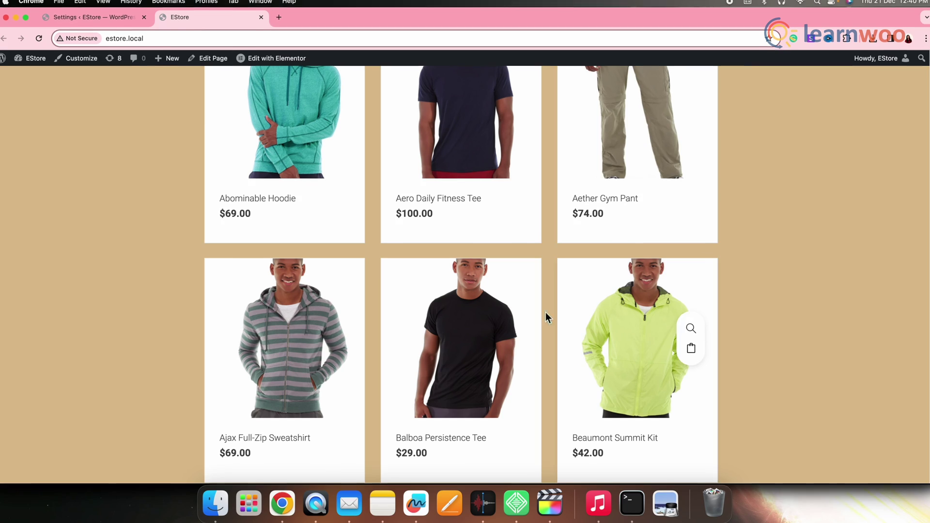
{"action": "mouse_move", "coordinate": [667, 343]}
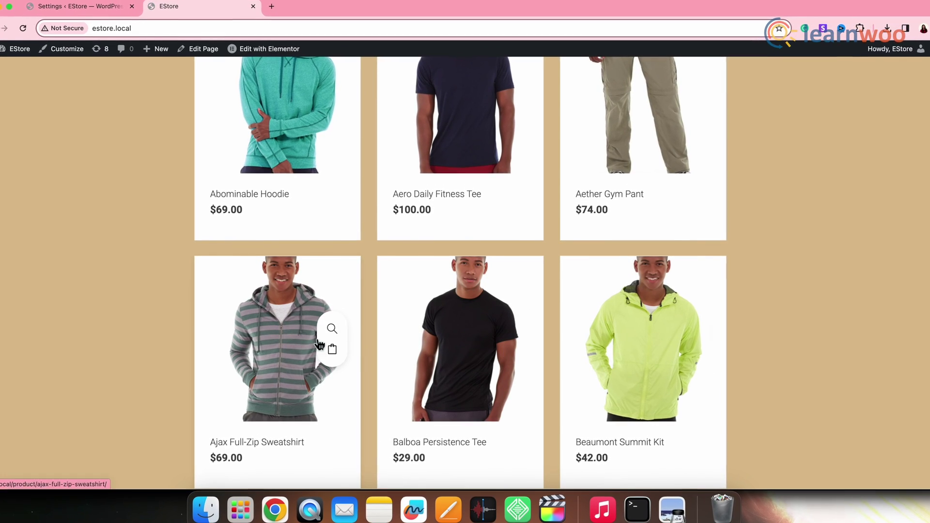
{"action": "mouse_move", "coordinate": [520, 189]}
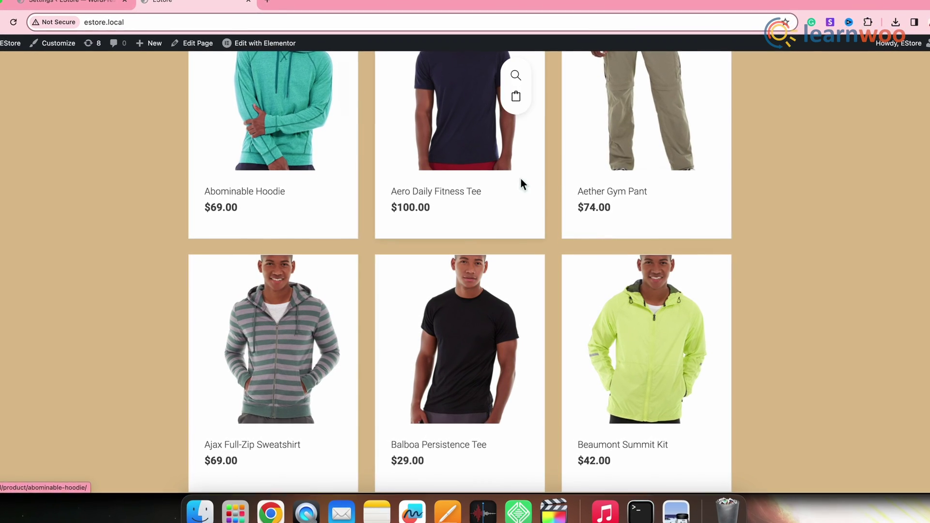
{"action": "scroll", "coordinate": [571, 385], "scroll_direction": "down", "scroll_amount": 5}
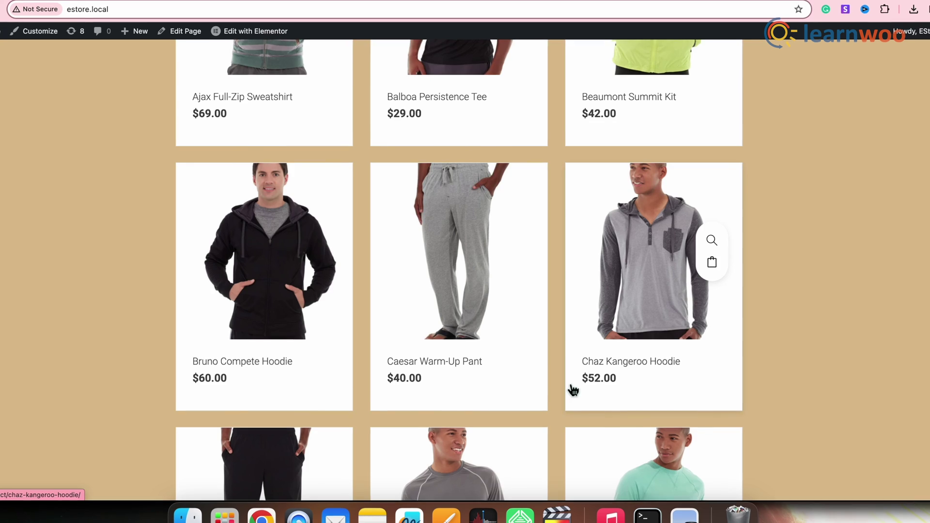
{"action": "scroll", "coordinate": [573, 389], "scroll_direction": "down", "scroll_amount": 10}
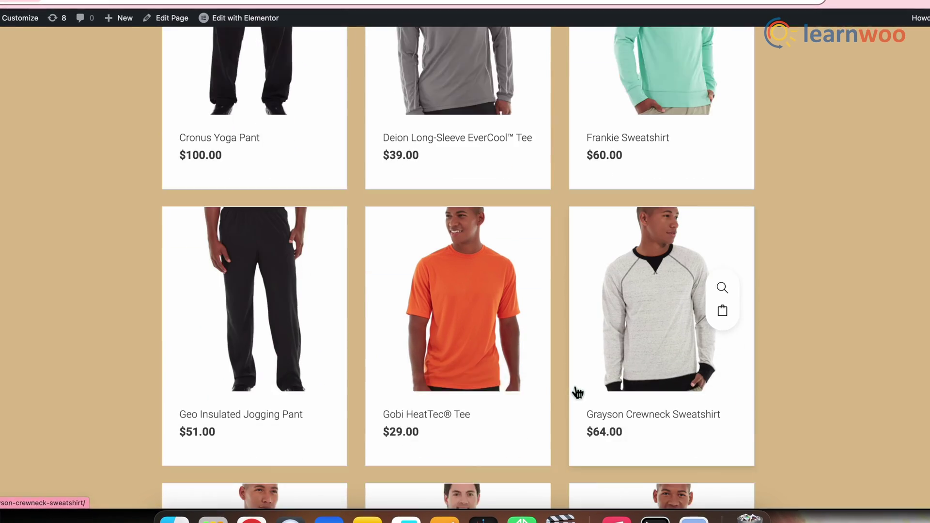
{"action": "scroll", "coordinate": [578, 392], "scroll_direction": "down", "scroll_amount": 10}
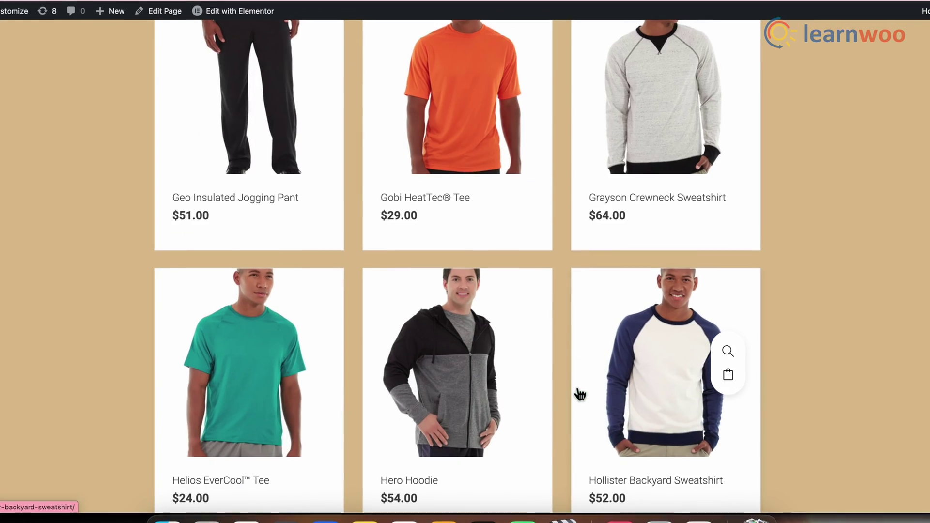
{"action": "scroll", "coordinate": [583, 396], "scroll_direction": "down", "scroll_amount": 10}
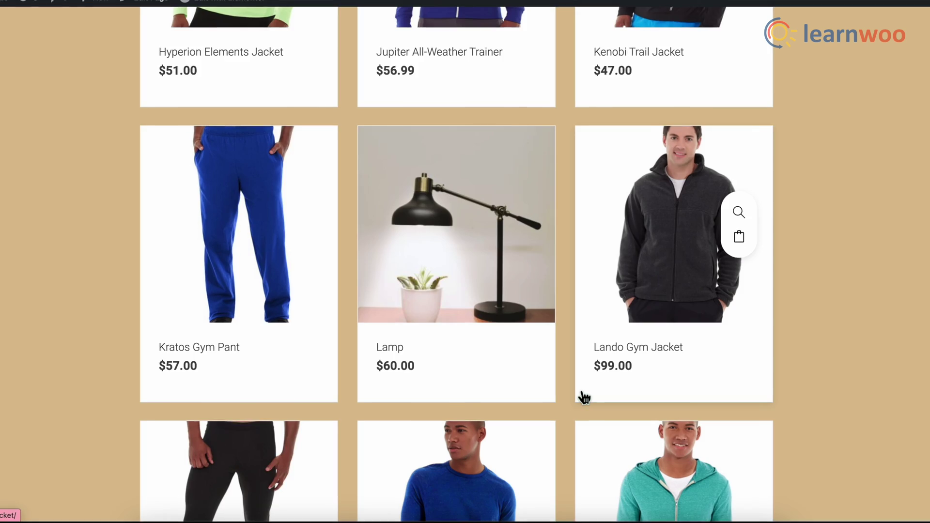
{"action": "scroll", "coordinate": [586, 397], "scroll_direction": "down", "scroll_amount": 8}
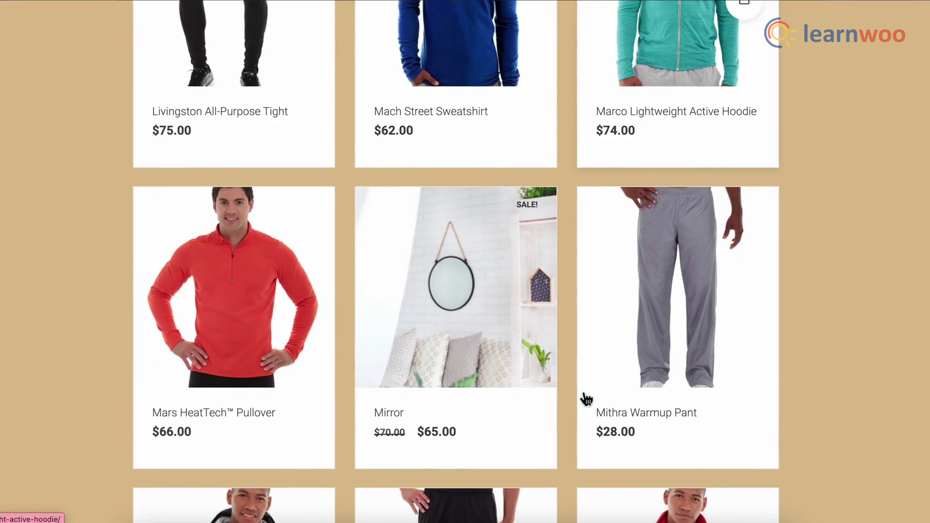